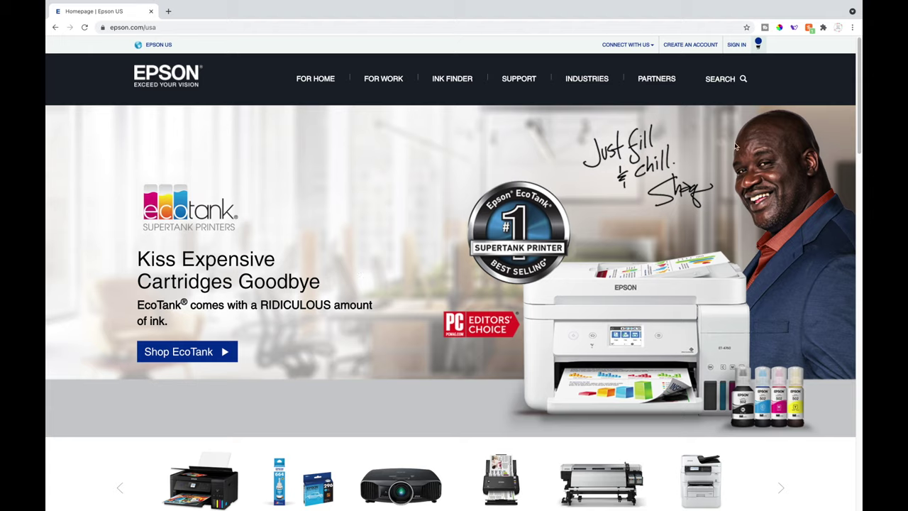
- Search the Epson site for "epson echotank 2760" and open the support page of the EcoTank ET-2760 All-in-One Printer
{"action": "left_click", "coordinate": [740, 79]}
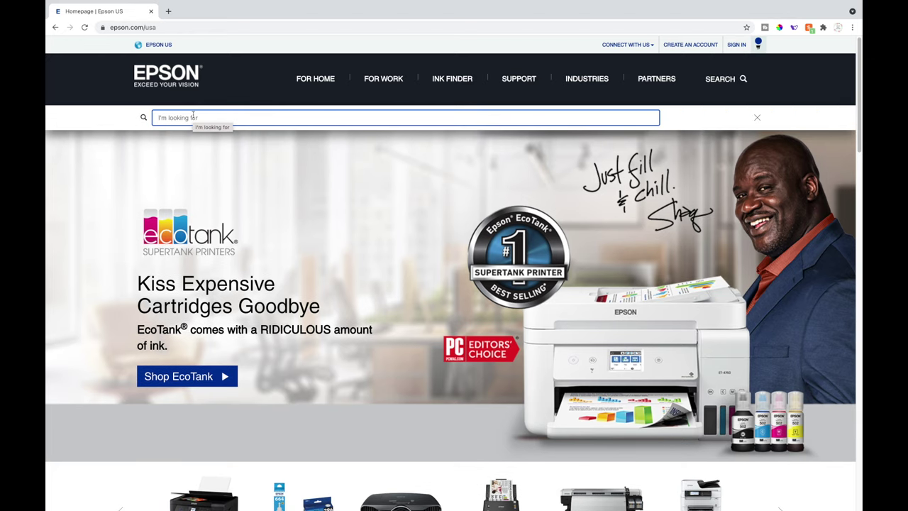
{"action": "type", "text": "epson e"}
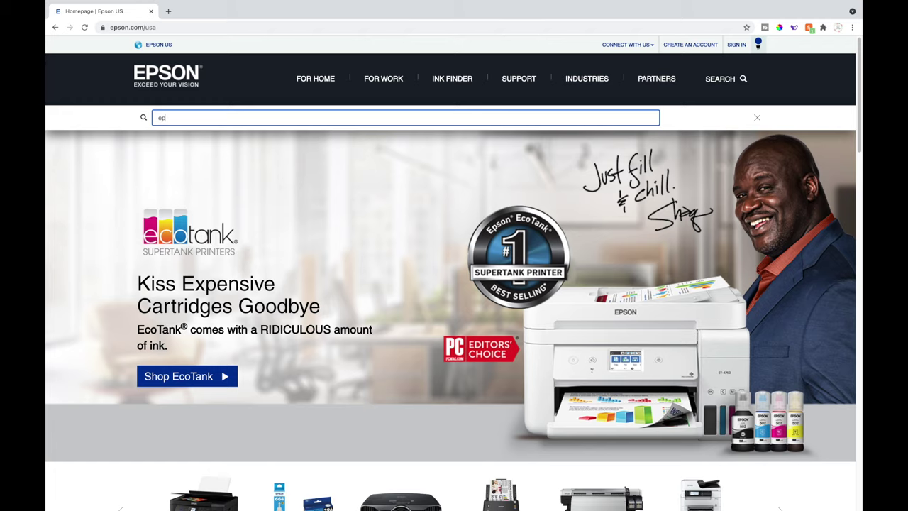
{"action": "type", "text": "chotank 2760"}
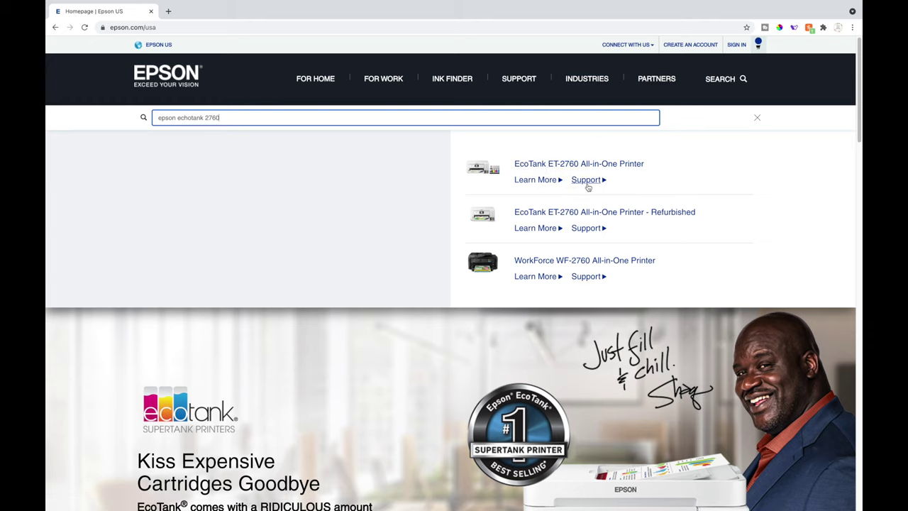
{"action": "left_click", "coordinate": [586, 181]}
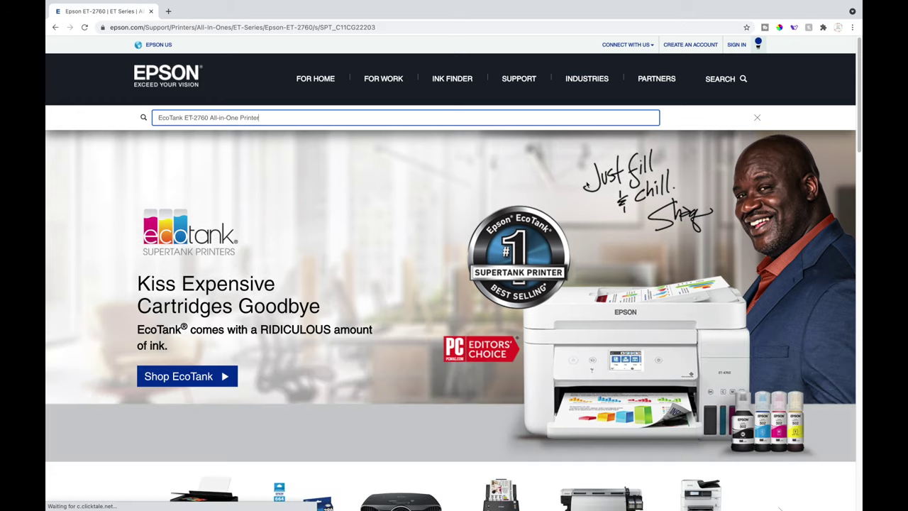
{"action": "scroll", "coordinate": [345, 371], "scroll_direction": "down", "scroll_amount": 3}
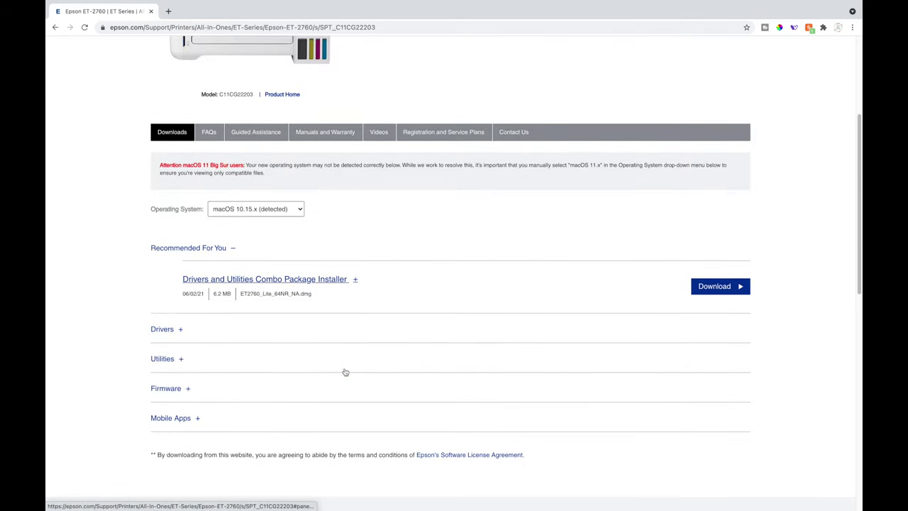
{"action": "scroll", "coordinate": [212, 284], "scroll_direction": "up", "scroll_amount": 1}
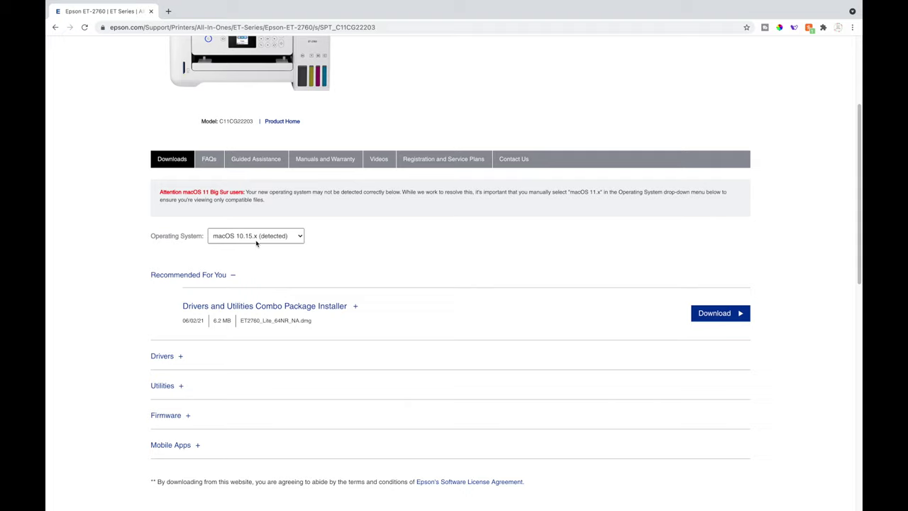
{"action": "scroll", "coordinate": [262, 245], "scroll_direction": "up", "scroll_amount": 1}
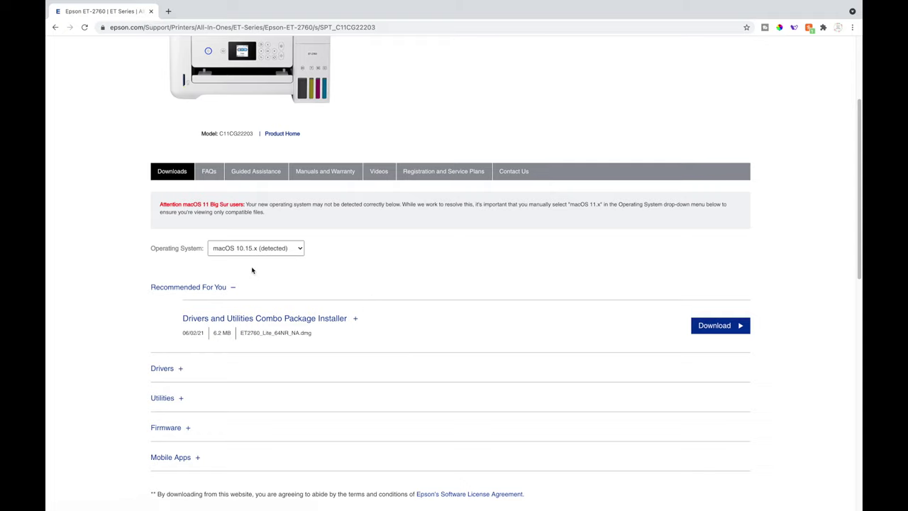
- Check the driver version of the EPSON ET-2760 Series in the Mac's Printers & Scanners preferences
{"action": "left_click", "coordinate": [59, 5]}
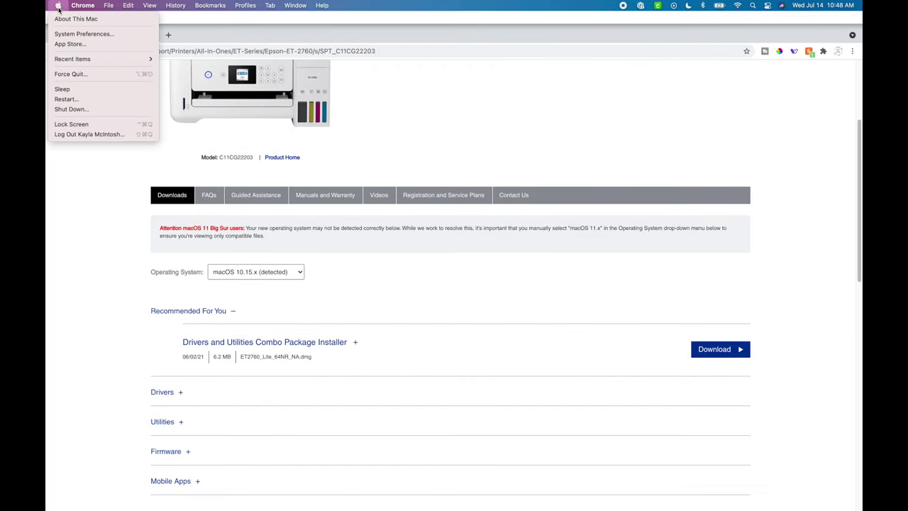
{"action": "left_click", "coordinate": [80, 35]}
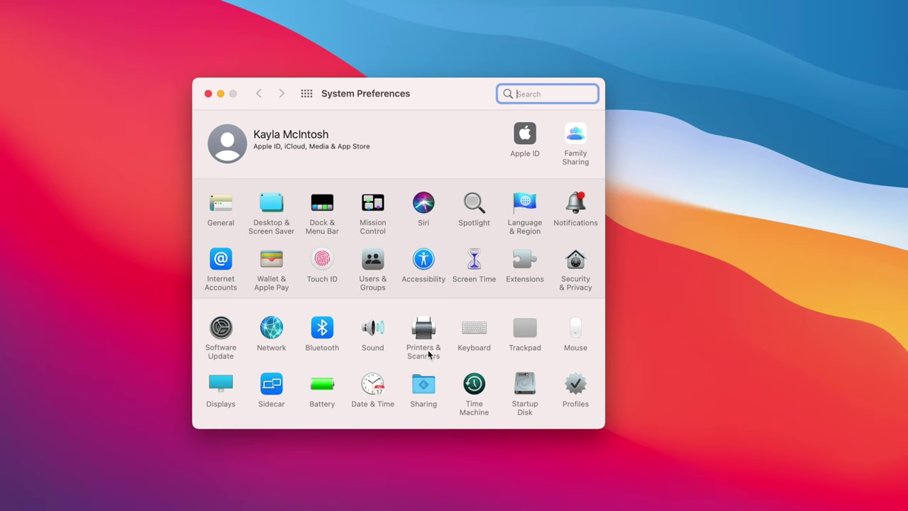
{"action": "left_click", "coordinate": [428, 347]}
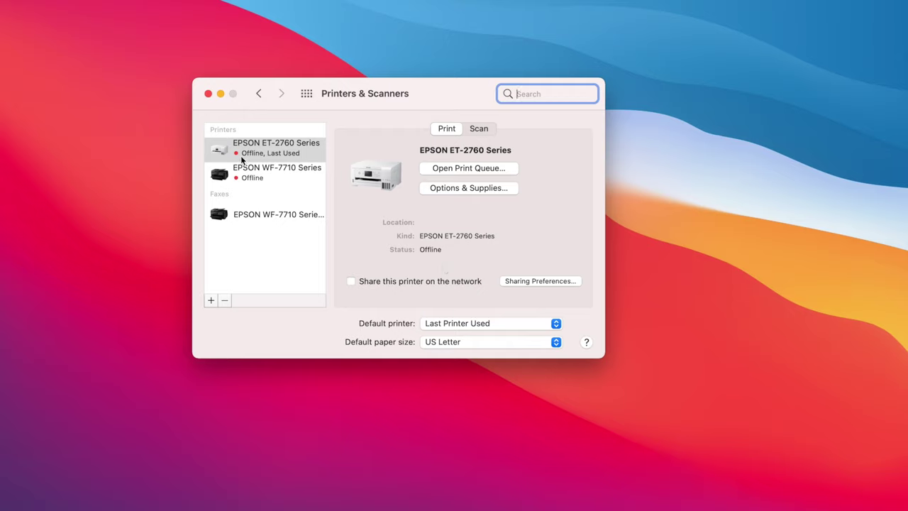
{"action": "left_click", "coordinate": [474, 188]}
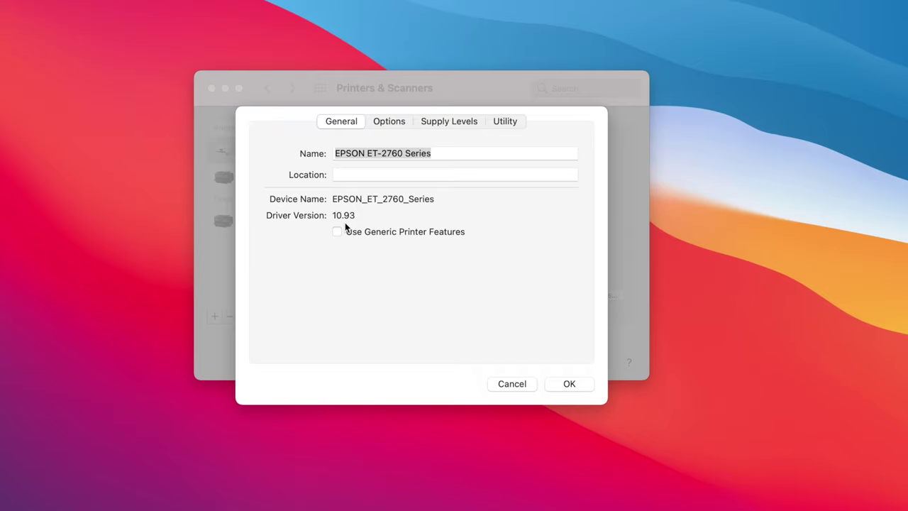
{"action": "left_click", "coordinate": [511, 384]}
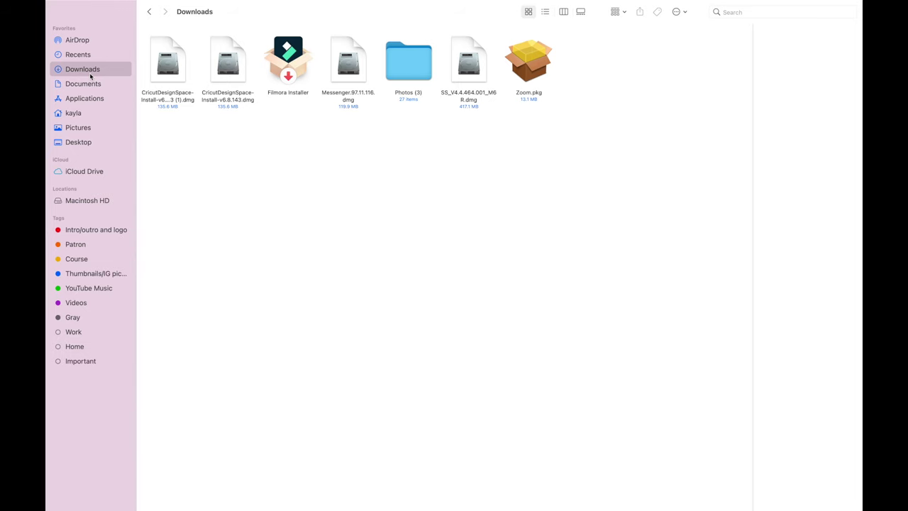
- Search the Mac for "epson" in Finder, starting from Macintosh HD
{"action": "left_click", "coordinate": [85, 203]}
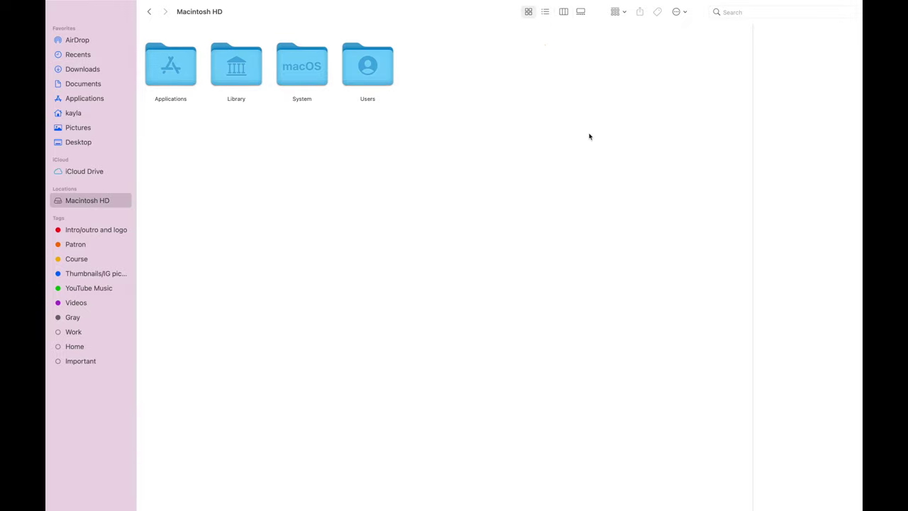
{"action": "left_click", "coordinate": [733, 11]}
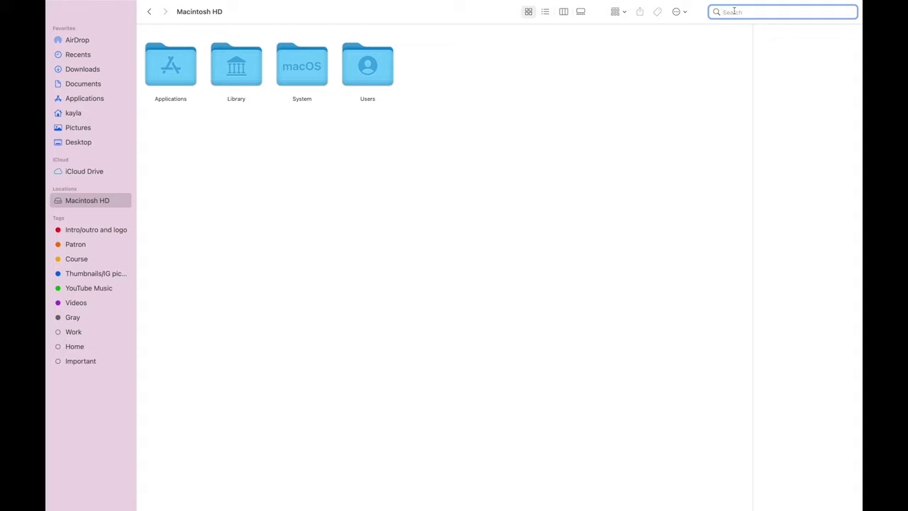
{"action": "type", "text": "epson"}
{"action": "key", "text": "Return"}
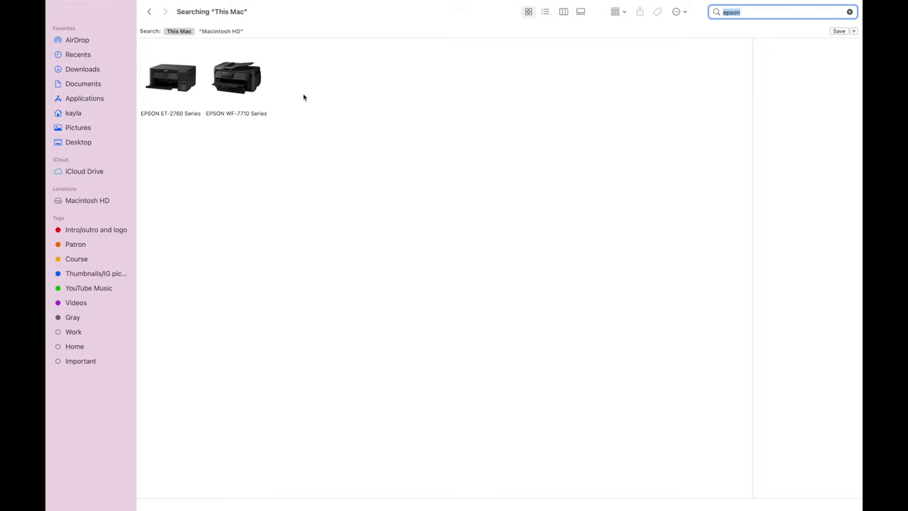
{"action": "left_click_drag", "start_coordinate": [323, 191], "coordinate": [157, 51]}
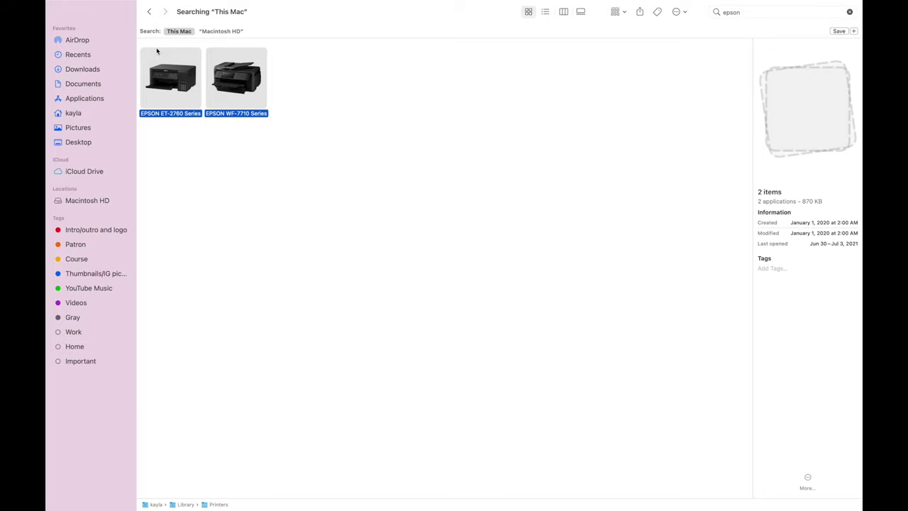
{"action": "left_click", "coordinate": [224, 174]}
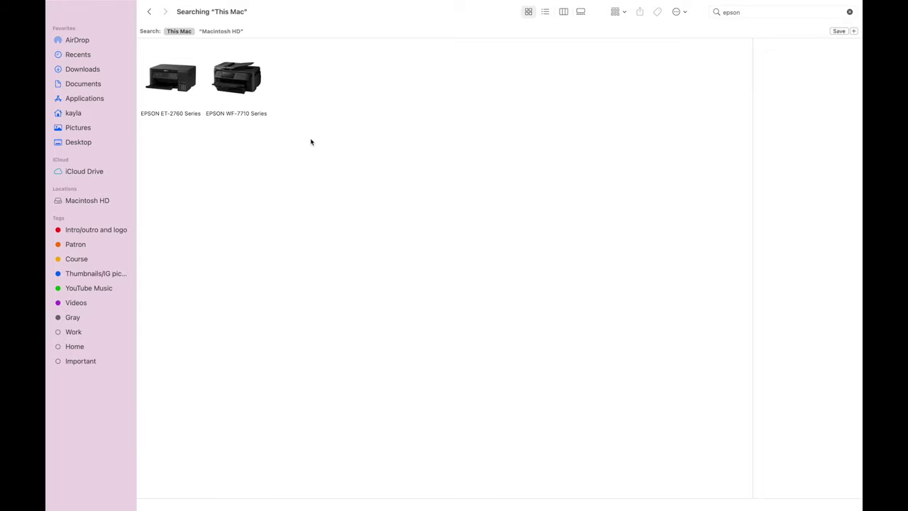
{"action": "left_click_drag", "start_coordinate": [280, 144], "coordinate": [170, 74]}
{"action": "right_click", "coordinate": [170, 73]}
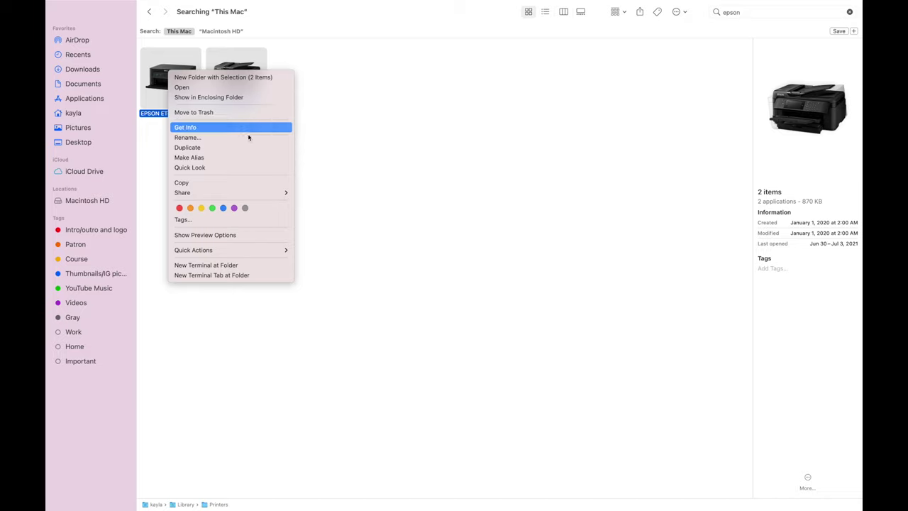
{"action": "left_click", "coordinate": [410, 112]}
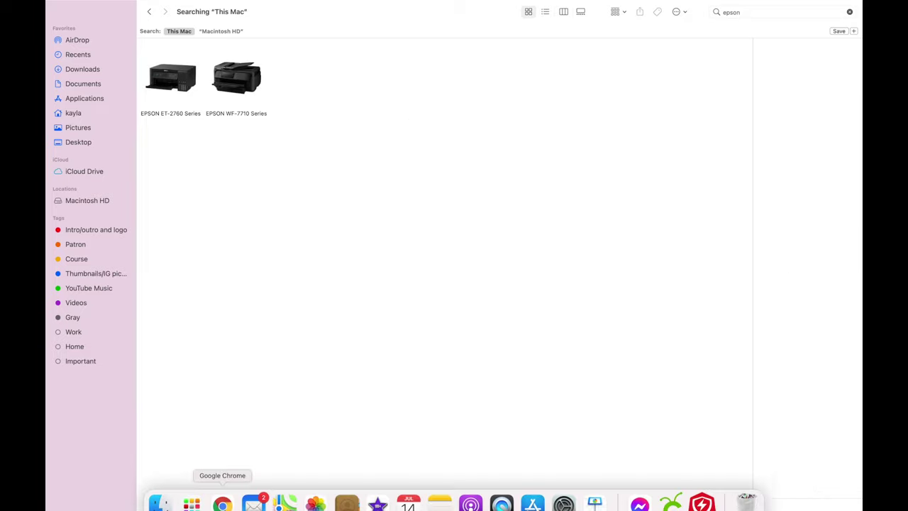
- Switch to Chrome and examine the recommended download and operating system setting on the Epson ET-2760 support page
{"action": "left_click", "coordinate": [228, 494]}
{"action": "scroll", "coordinate": [309, 321], "scroll_direction": "up", "scroll_amount": 5}
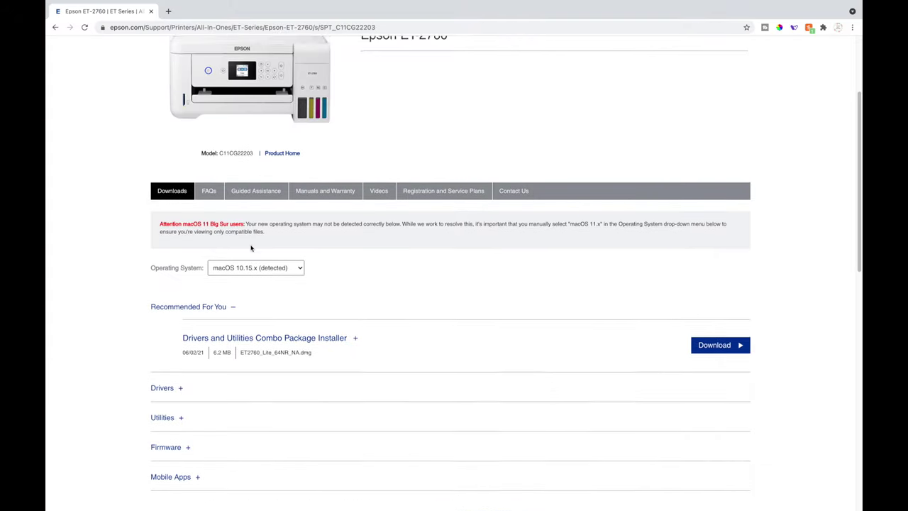
{"action": "scroll", "coordinate": [250, 245], "scroll_direction": "down", "scroll_amount": 5}
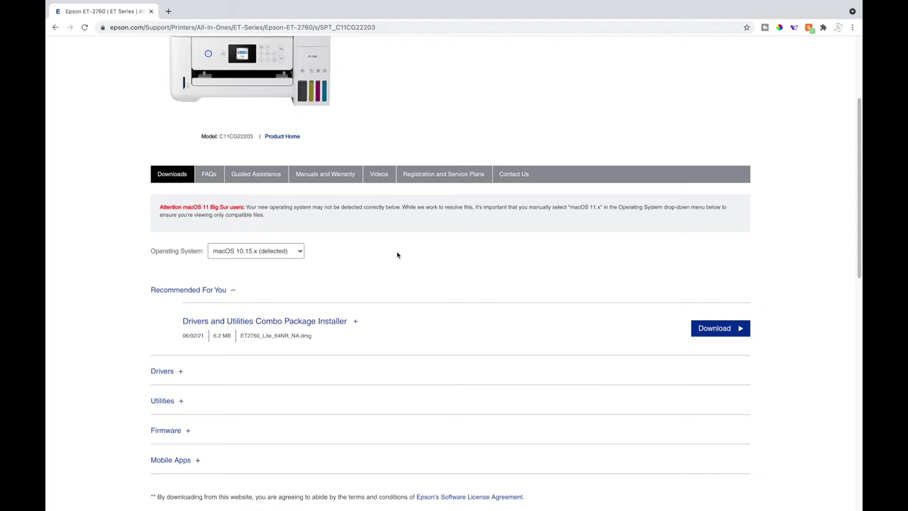
{"action": "scroll", "coordinate": [398, 255], "scroll_direction": "up", "scroll_amount": 3}
{"action": "scroll", "coordinate": [425, 260], "scroll_direction": "down", "scroll_amount": 2}
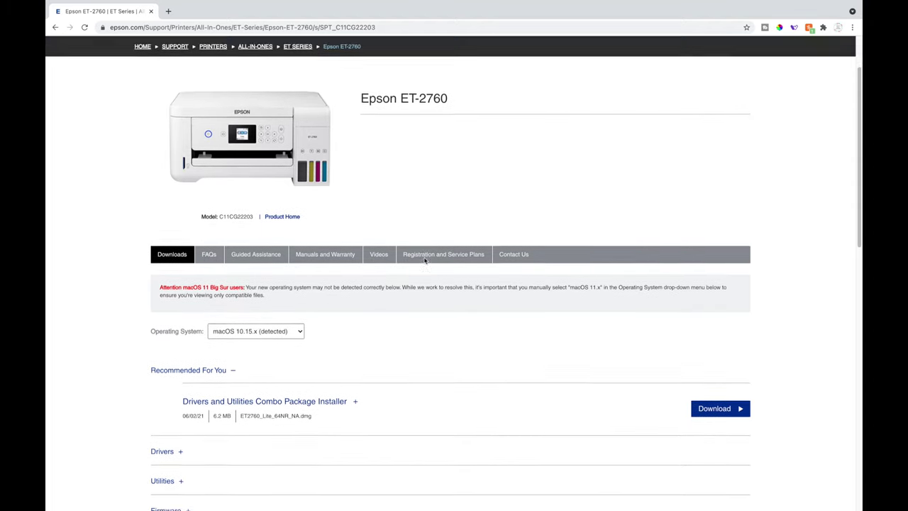
{"action": "scroll", "coordinate": [329, 296], "scroll_direction": "down", "scroll_amount": 1}
{"action": "scroll", "coordinate": [331, 298], "scroll_direction": "up", "scroll_amount": 2}
{"action": "scroll", "coordinate": [331, 301], "scroll_direction": "down", "scroll_amount": 2}
{"action": "scroll", "coordinate": [330, 301], "scroll_direction": "down", "scroll_amount": 2}
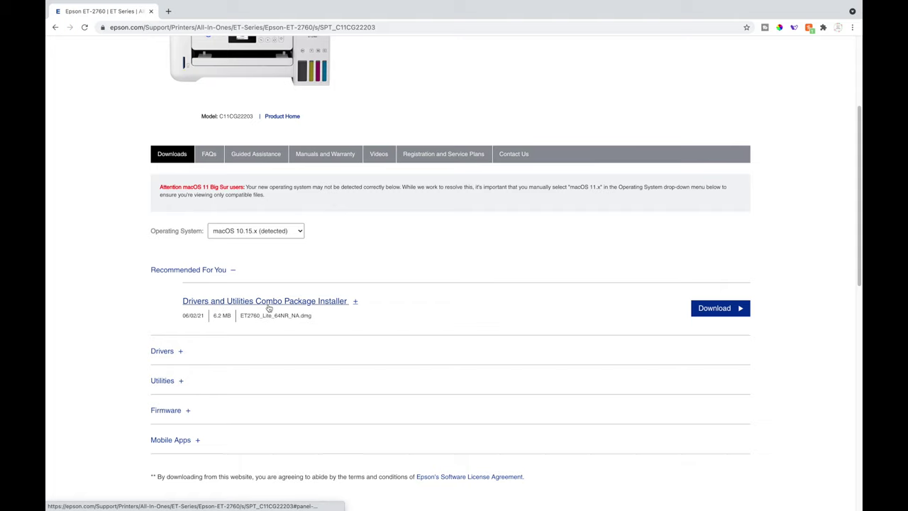
- Expand the list of individual drivers for the ET-2760, review it and collapse it again
{"action": "left_click", "coordinate": [179, 350]}
{"action": "scroll", "coordinate": [225, 385], "scroll_direction": "down", "scroll_amount": 1}
{"action": "scroll", "coordinate": [232, 396], "scroll_direction": "down", "scroll_amount": 2}
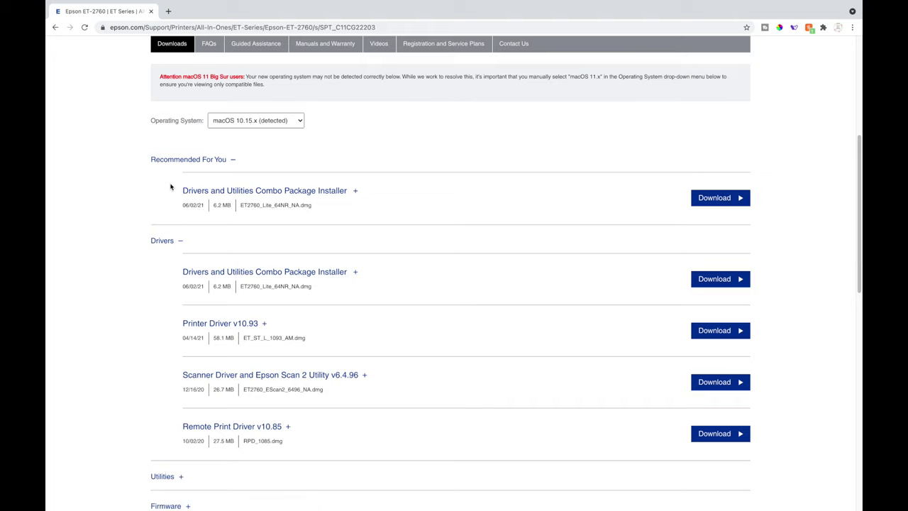
{"action": "left_click", "coordinate": [168, 241]}
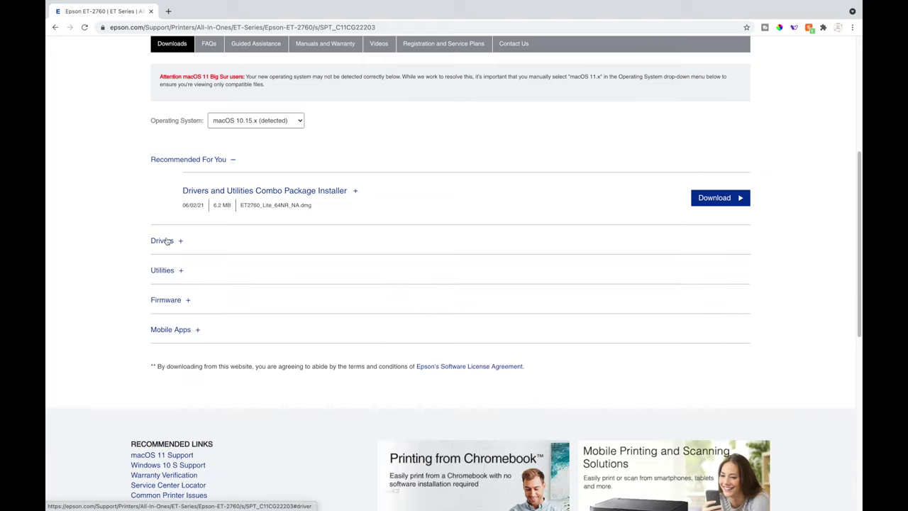
{"action": "scroll", "coordinate": [308, 198], "scroll_direction": "up", "scroll_amount": 1}
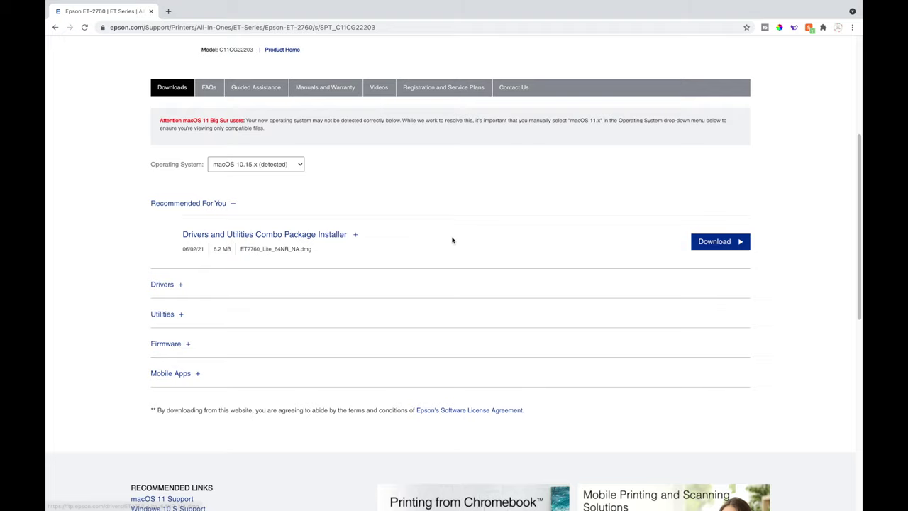
{"action": "scroll", "coordinate": [452, 240], "scroll_direction": "up", "scroll_amount": 5}
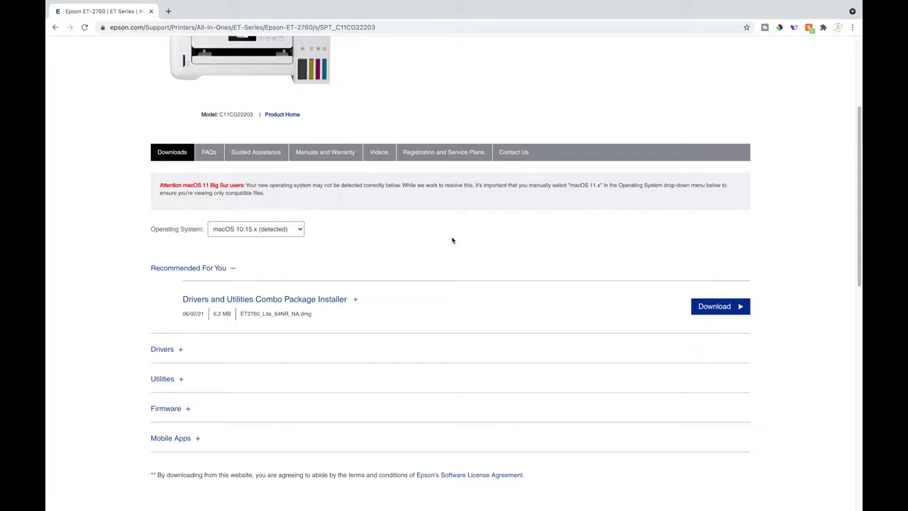
{"action": "scroll", "coordinate": [452, 240], "scroll_direction": "down", "scroll_amount": 3}
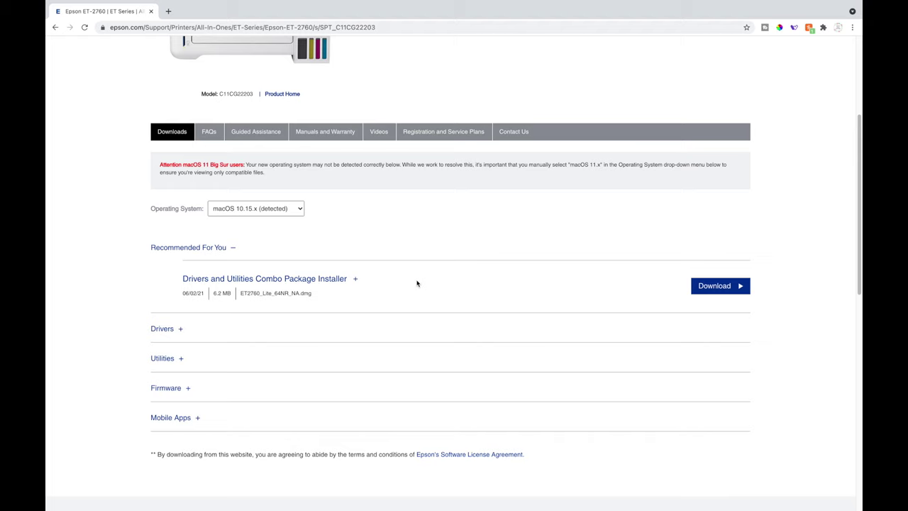
{"action": "scroll", "coordinate": [410, 252], "scroll_direction": "up", "scroll_amount": 2}
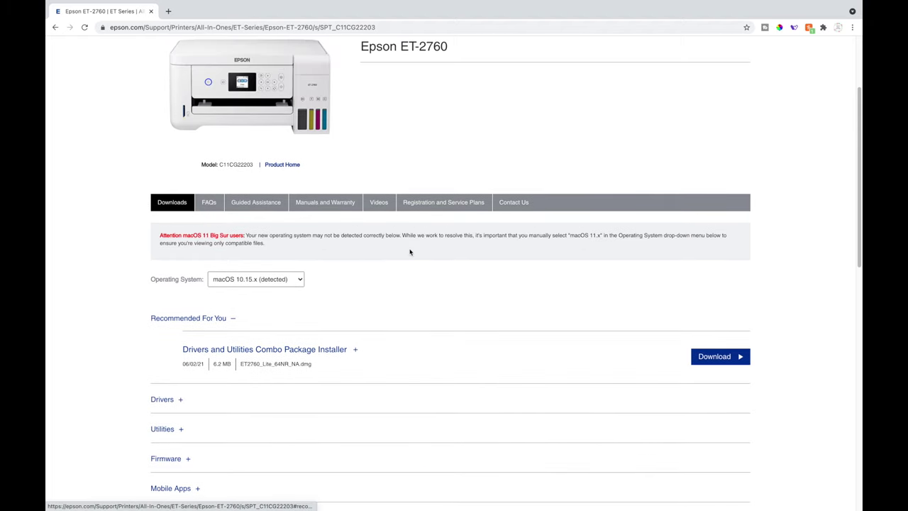
{"action": "scroll", "coordinate": [410, 252], "scroll_direction": "up", "scroll_amount": 1}
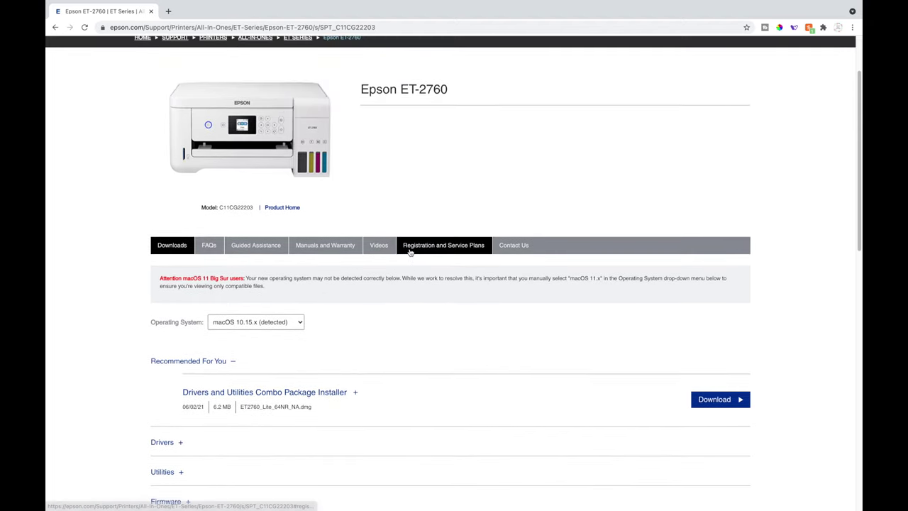
- Open the Mac's System Preferences and view the EPSON ET-2760 Series and EPSON WF-7710 Series entries in Printers & Scanners
{"action": "mouse_move", "coordinate": [60, 6]}
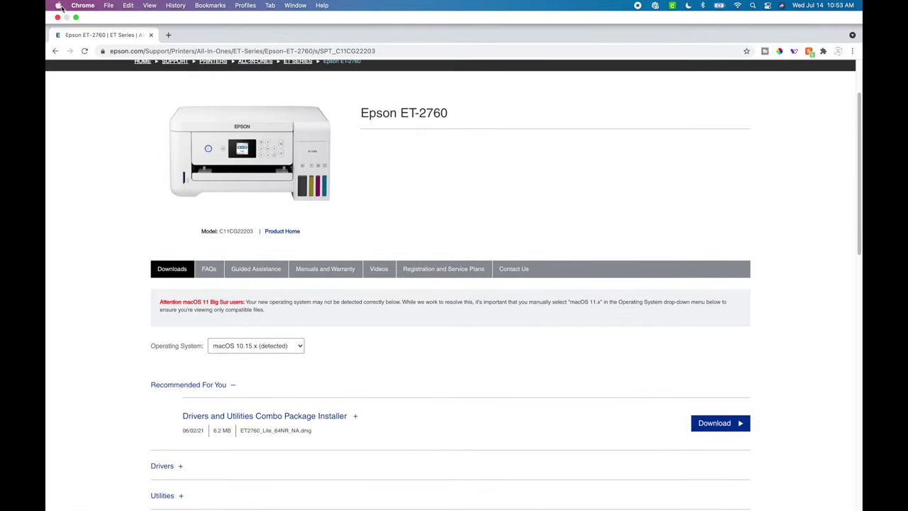
{"action": "left_click", "coordinate": [59, 6]}
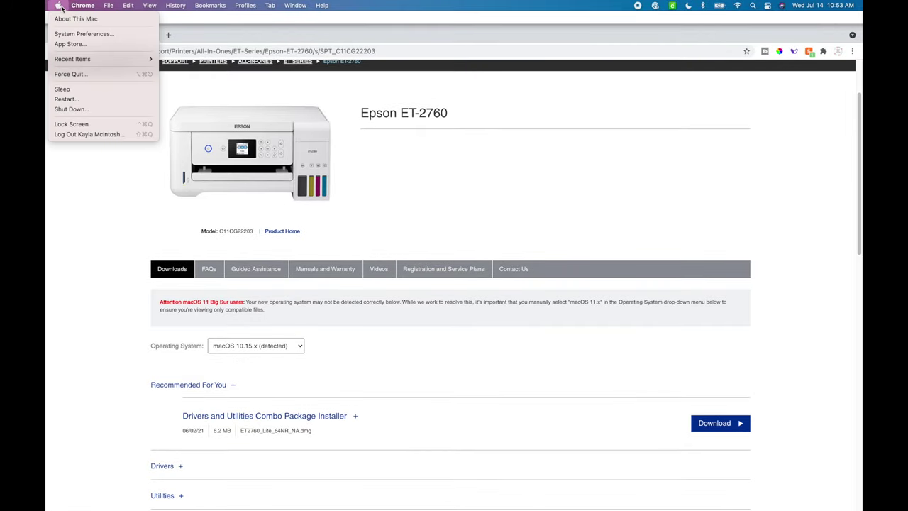
{"action": "left_click", "coordinate": [86, 36]}
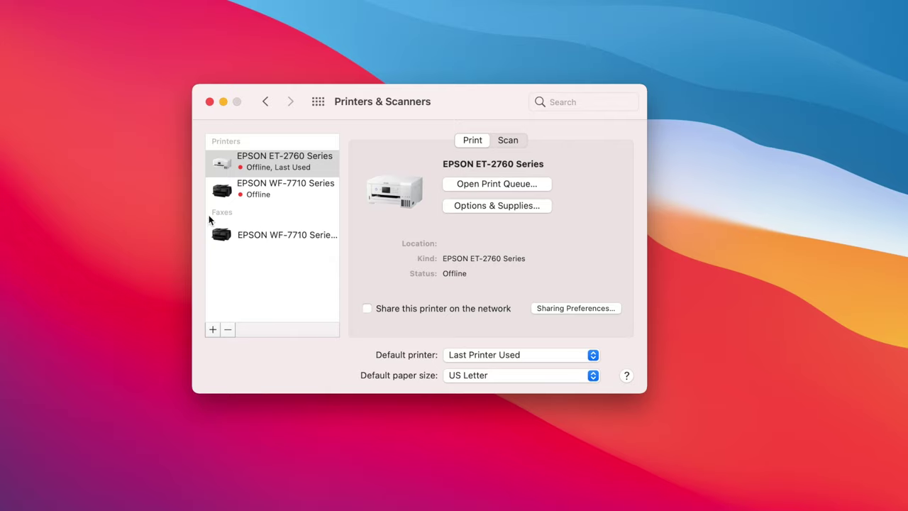
{"action": "left_click", "coordinate": [280, 167]}
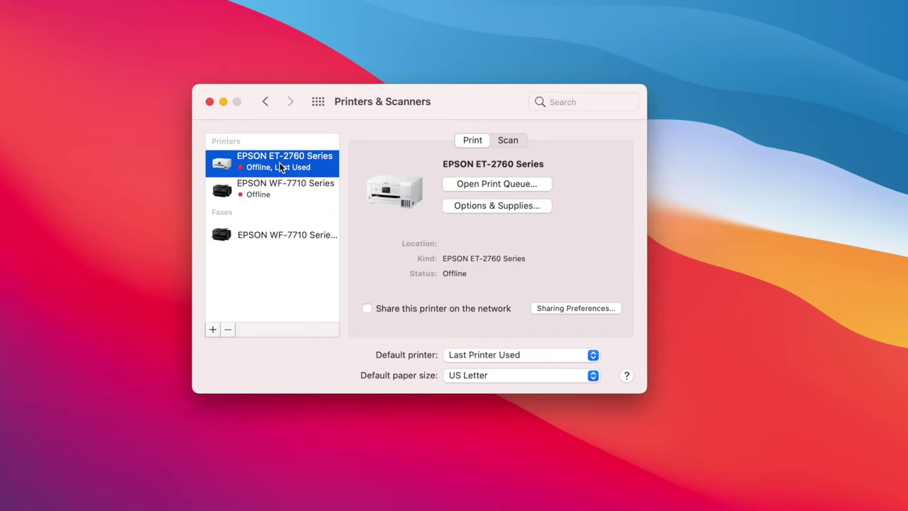
{"action": "left_click", "coordinate": [280, 190]}
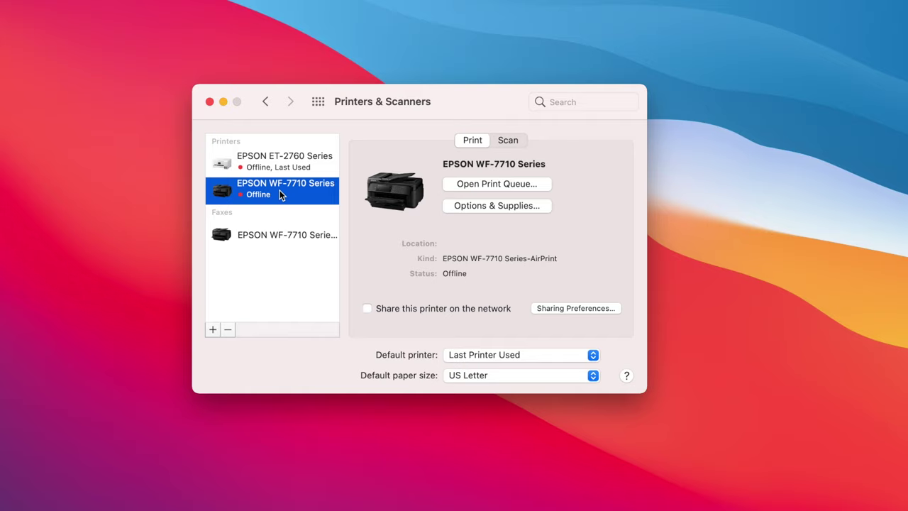
- Open the options and supplies of the EPSON ET-2760 Series printer and rename it Sublimation
{"action": "left_click", "coordinate": [278, 167]}
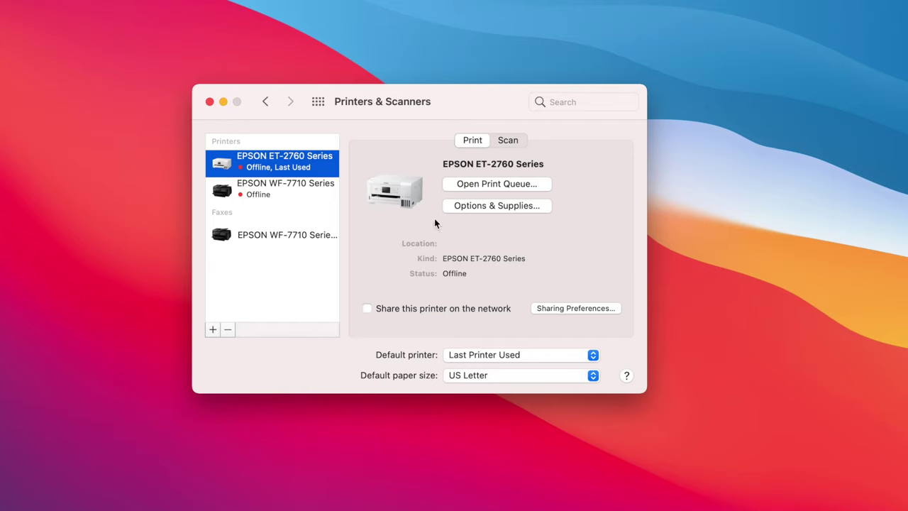
{"action": "left_click", "coordinate": [483, 205]}
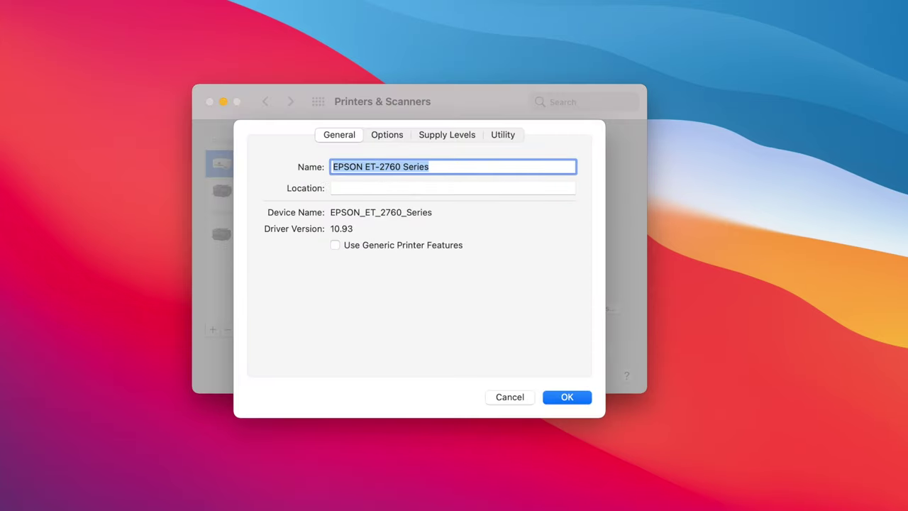
{"action": "type", "text": "Sub"}
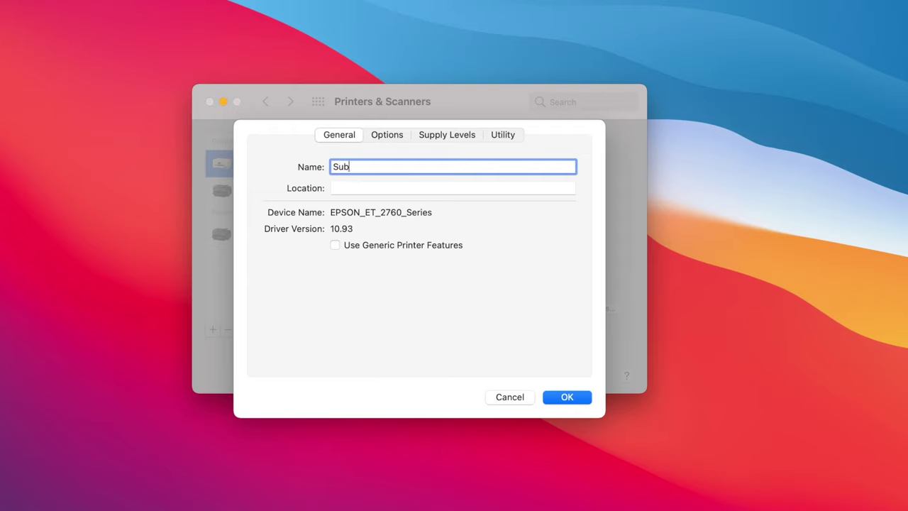
{"action": "type", "text": "limation"}
{"action": "key", "text": "super+a"}
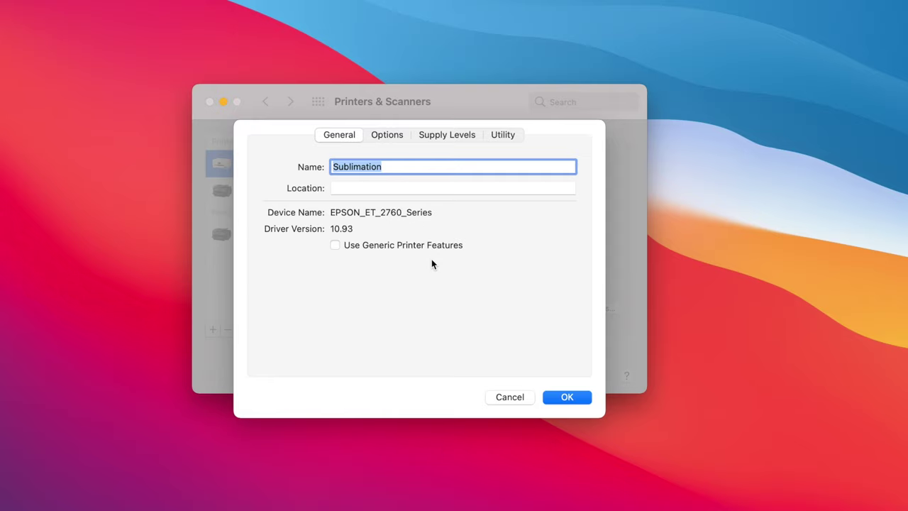
- Turn High Speed Printing on and back off in the printer's options
{"action": "left_click", "coordinate": [387, 135]}
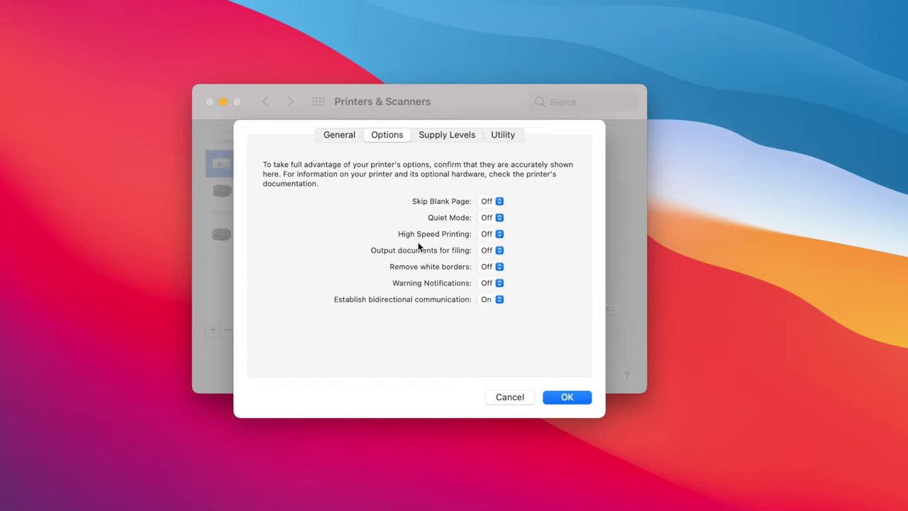
{"action": "left_click", "coordinate": [487, 233]}
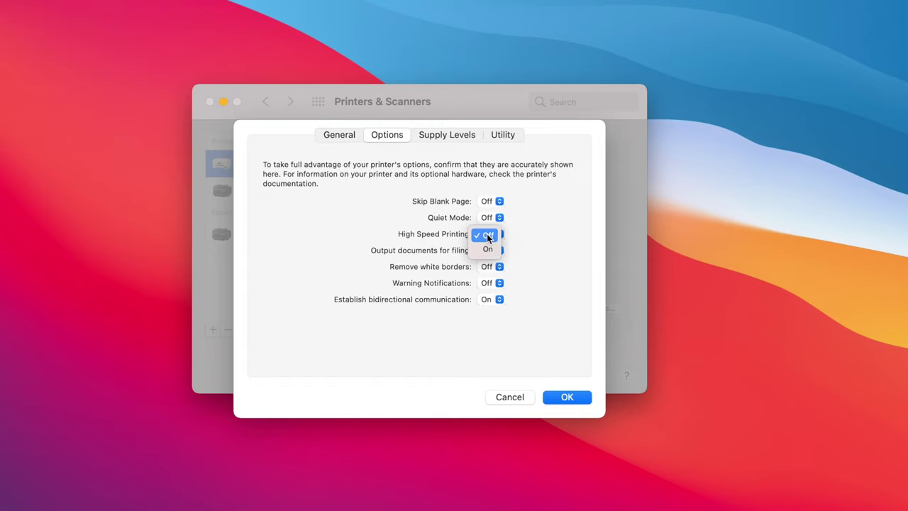
{"action": "left_click", "coordinate": [488, 250]}
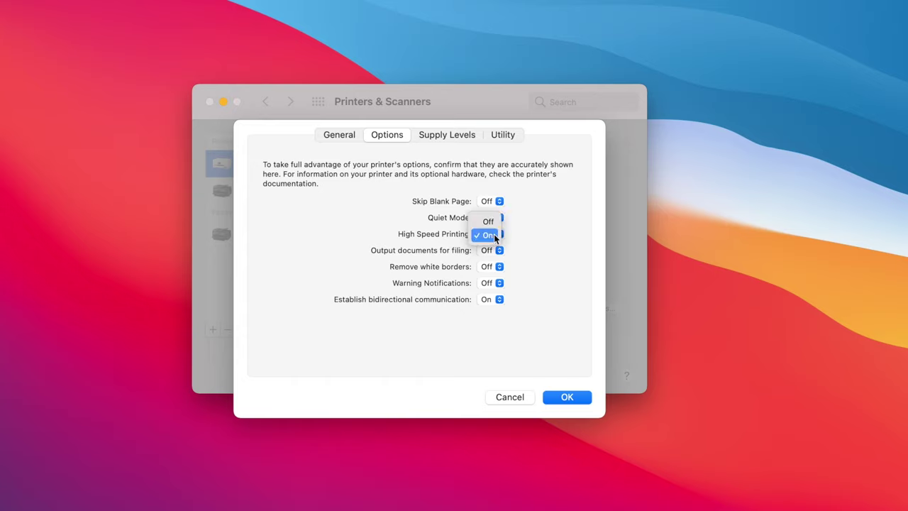
{"action": "left_click", "coordinate": [494, 221]}
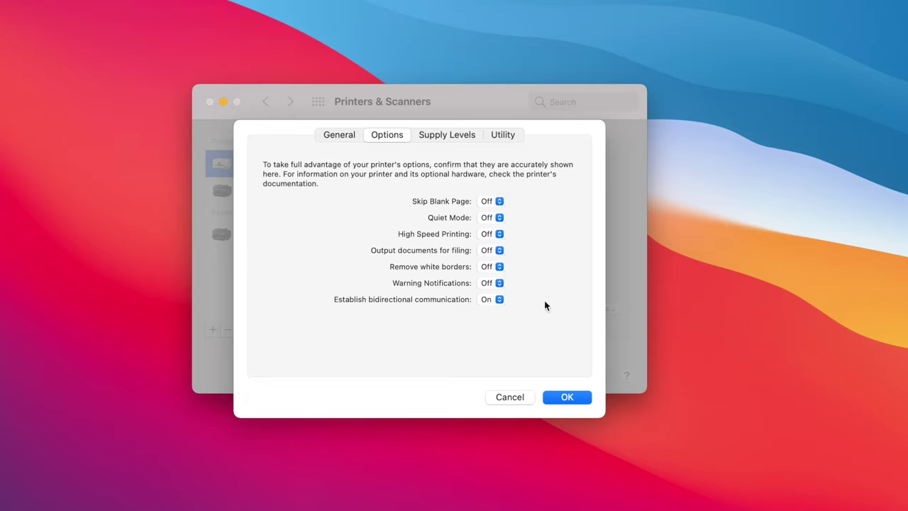
- Review the printer's supply levels, utility functions and options, and save its settings
{"action": "left_click", "coordinate": [442, 136]}
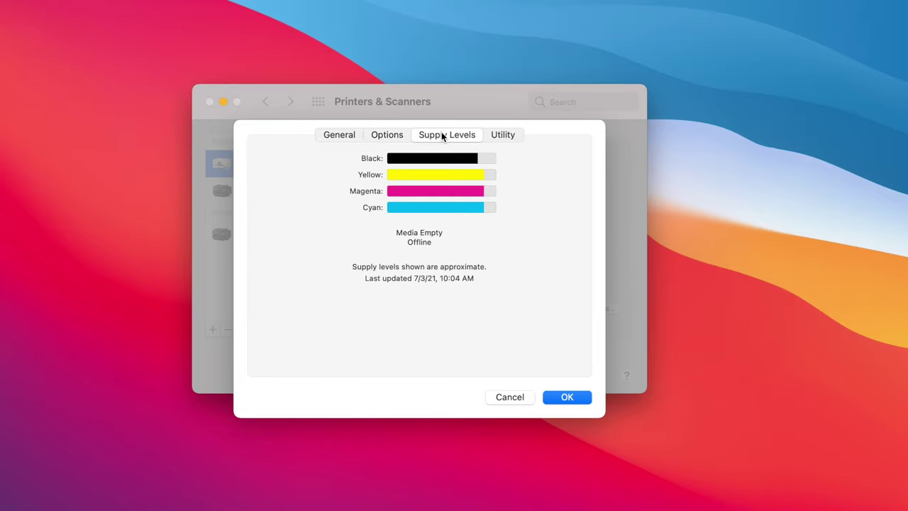
{"action": "left_click", "coordinate": [512, 133]}
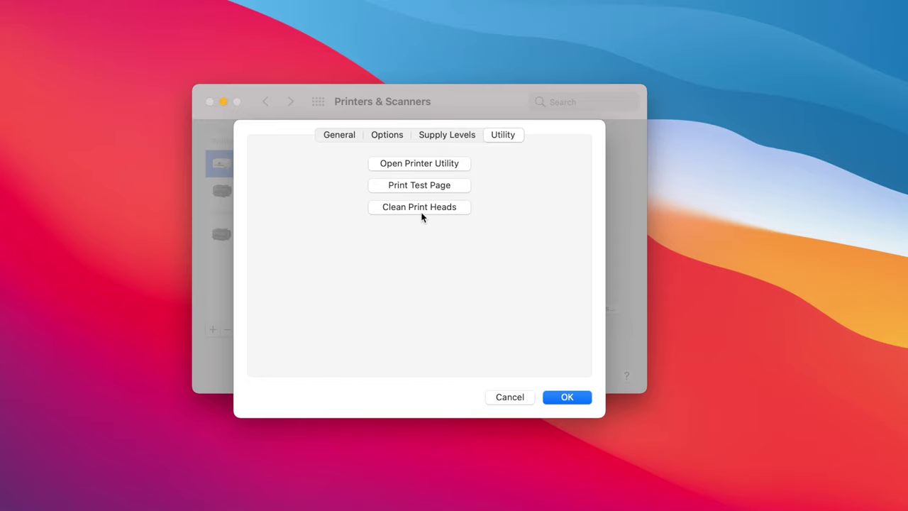
{"action": "left_click", "coordinate": [390, 135]}
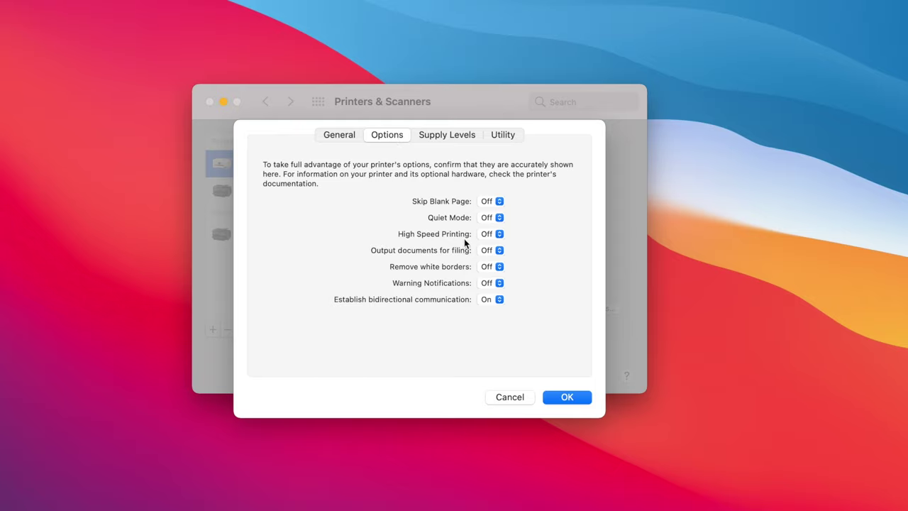
{"action": "left_click", "coordinate": [340, 138]}
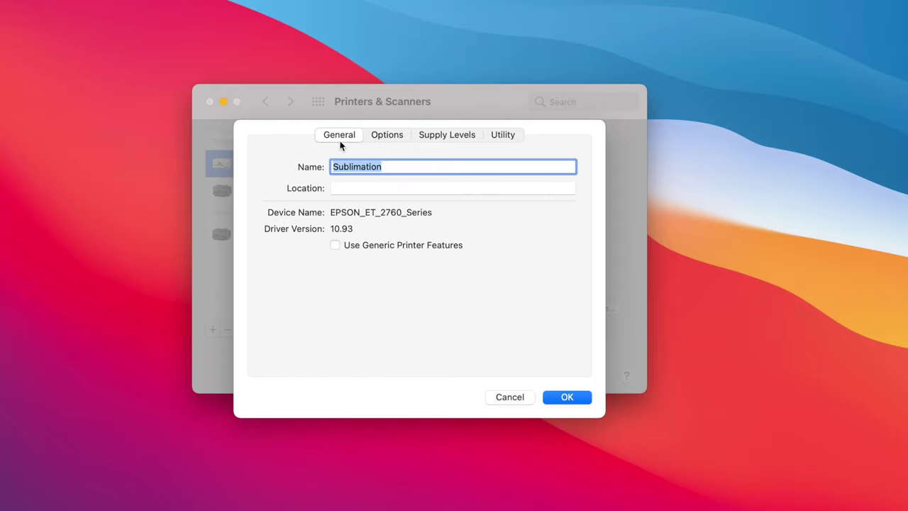
{"action": "left_click", "coordinate": [558, 397]}
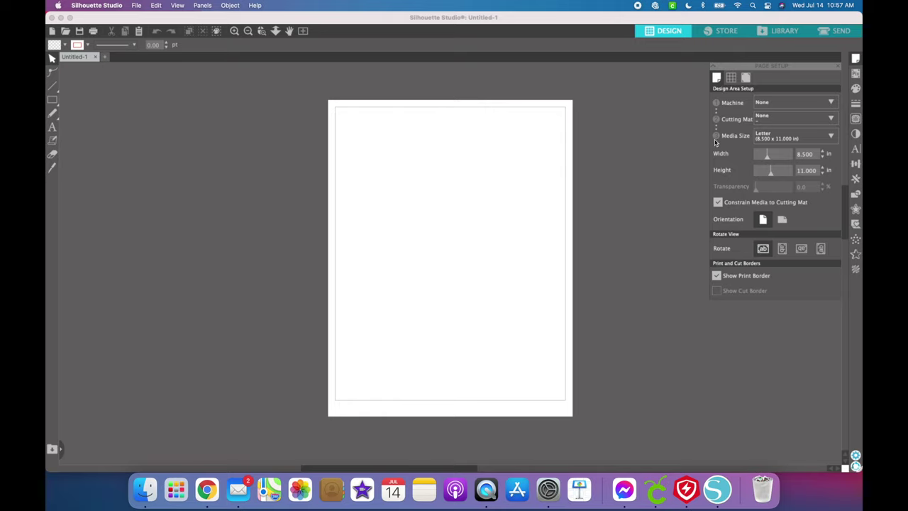
- In Silhouette Studio, choose Letter (8.5 x 11 in) as the media size and open the page's print dialog
{"action": "left_click", "coordinate": [785, 141]}
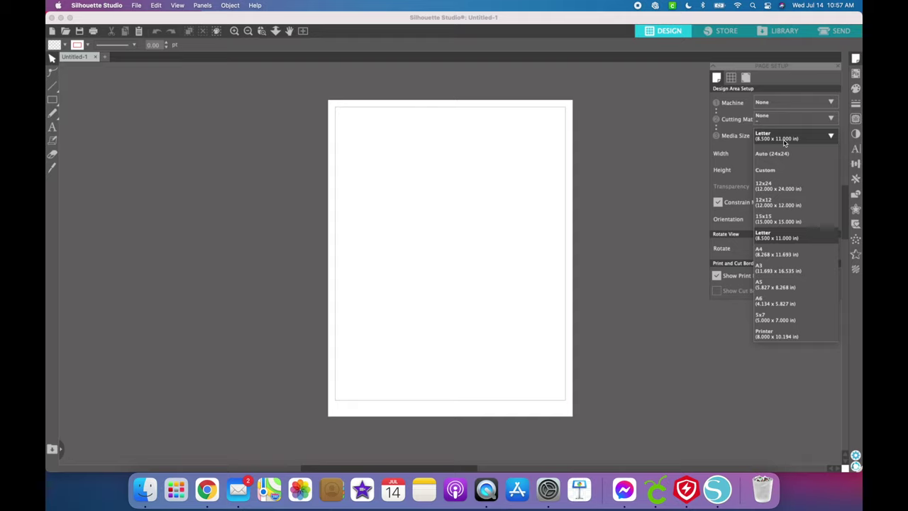
{"action": "left_click", "coordinate": [790, 243]}
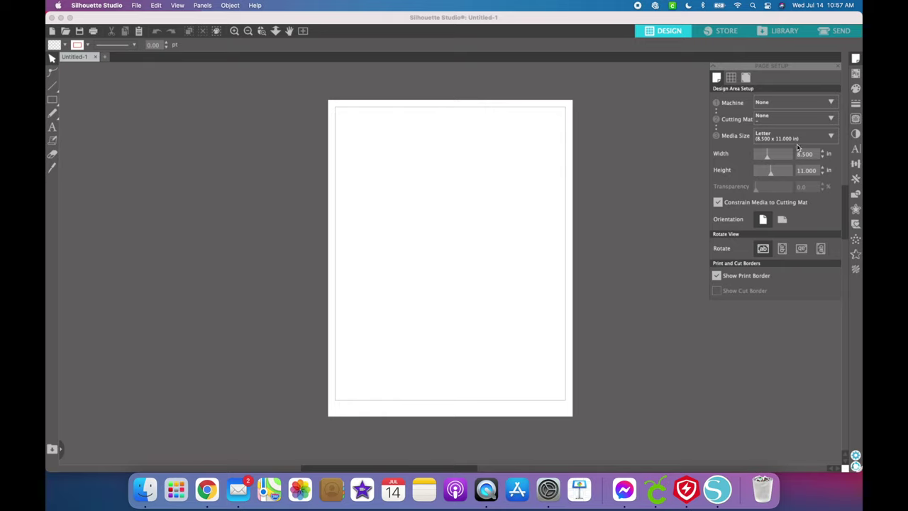
{"action": "left_click", "coordinate": [137, 7]}
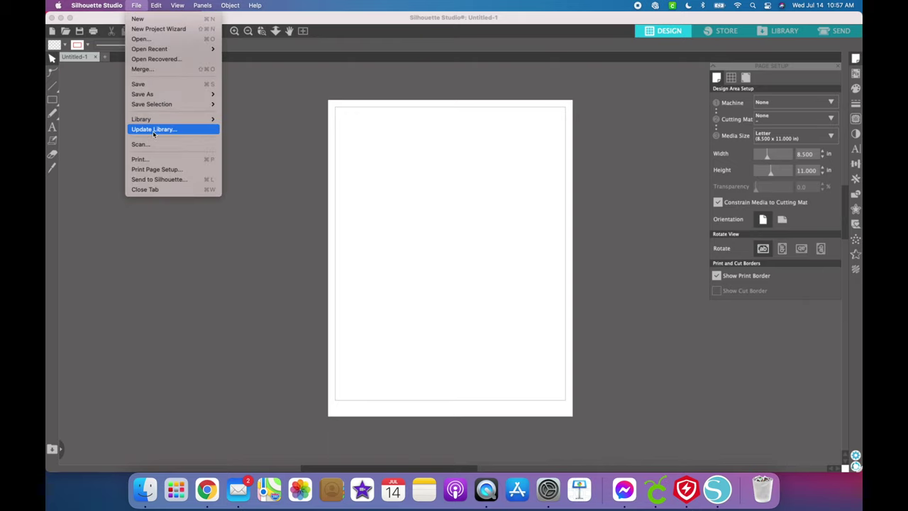
{"action": "left_click", "coordinate": [151, 162]}
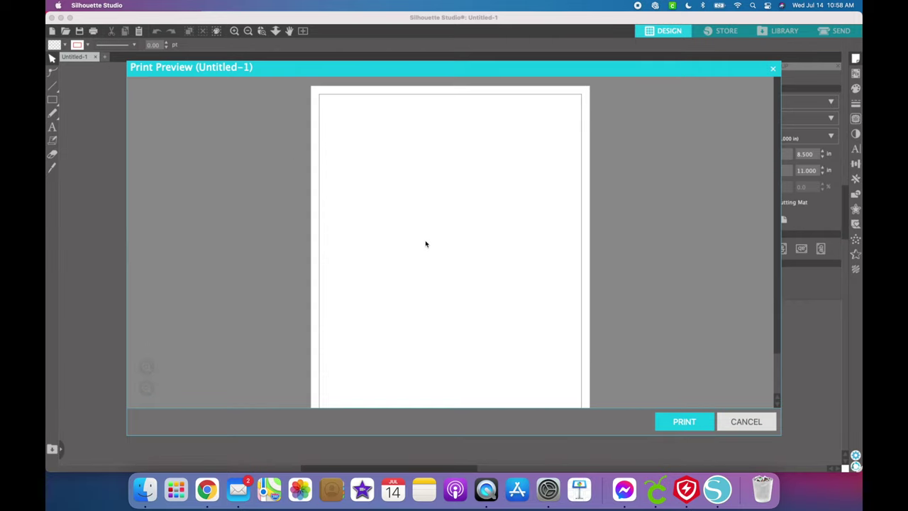
{"action": "left_click", "coordinate": [684, 424]}
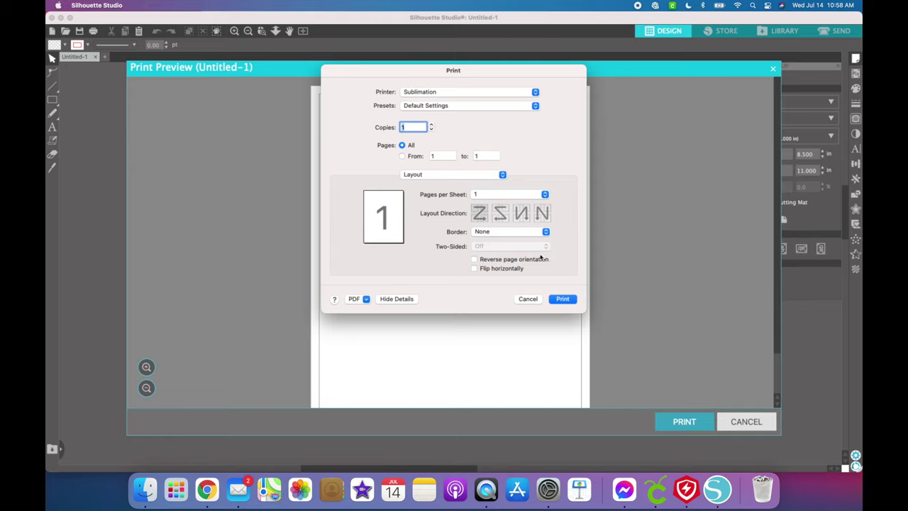
- In the print settings, choose Premium Presentation Paper Matte as media type and High Quality as print quality, and enable Mirror Image
{"action": "left_click", "coordinate": [422, 176]}
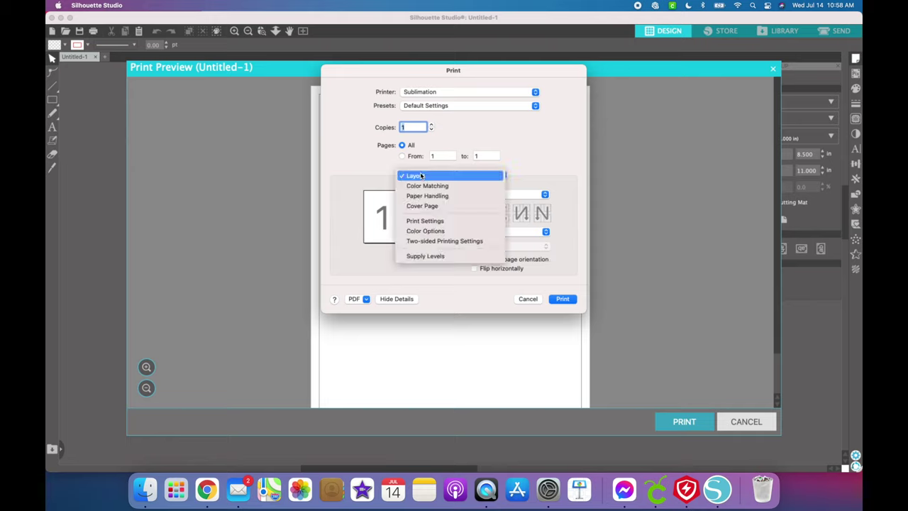
{"action": "left_click", "coordinate": [434, 222]}
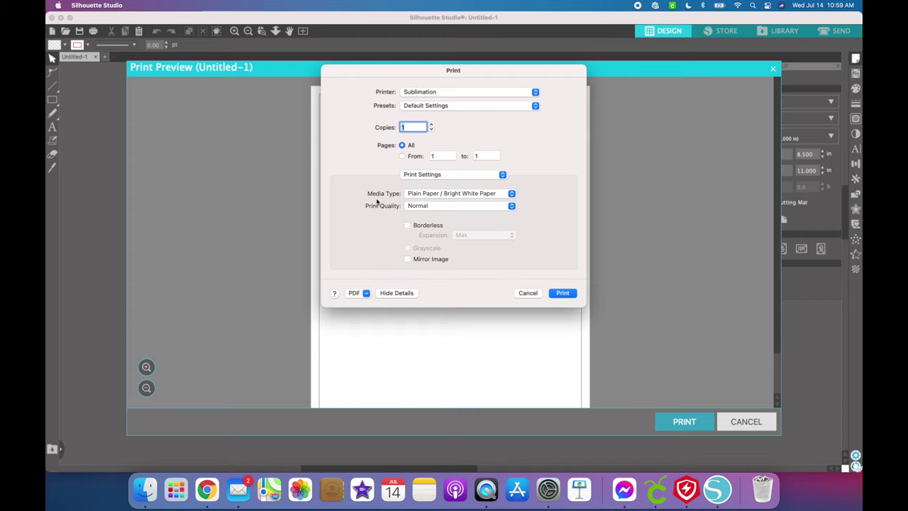
{"action": "left_click", "coordinate": [421, 196]}
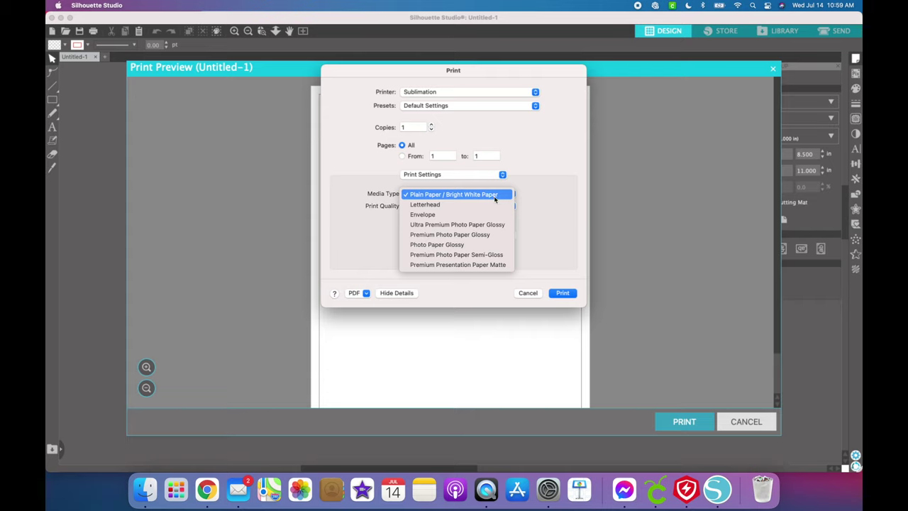
{"action": "left_click", "coordinate": [467, 267]}
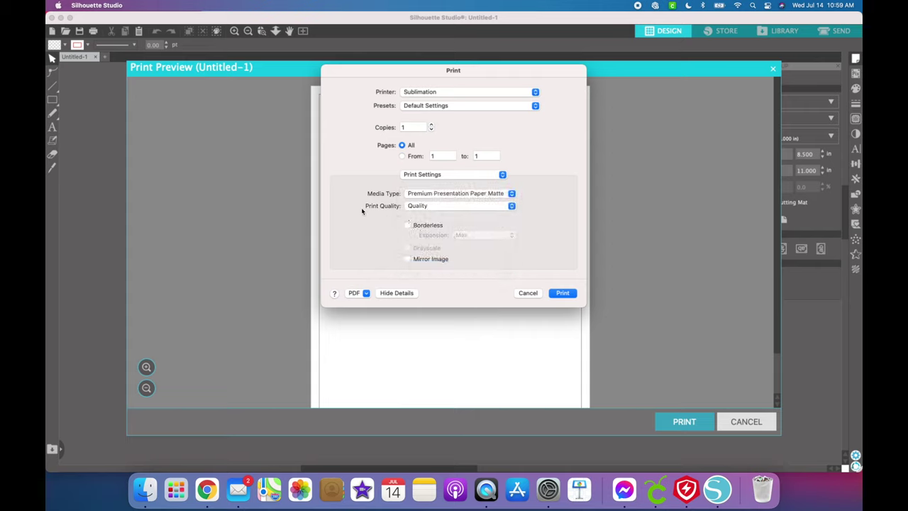
{"action": "left_click", "coordinate": [428, 206]}
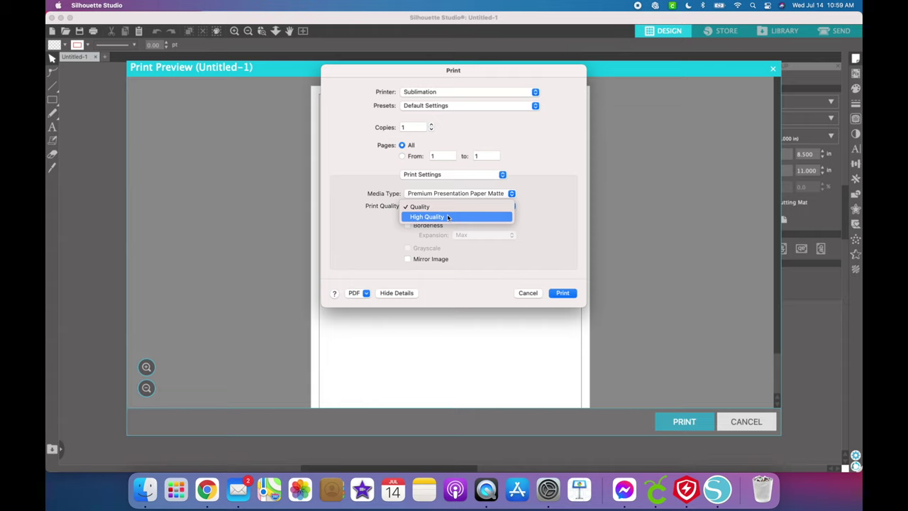
{"action": "left_click", "coordinate": [448, 217]}
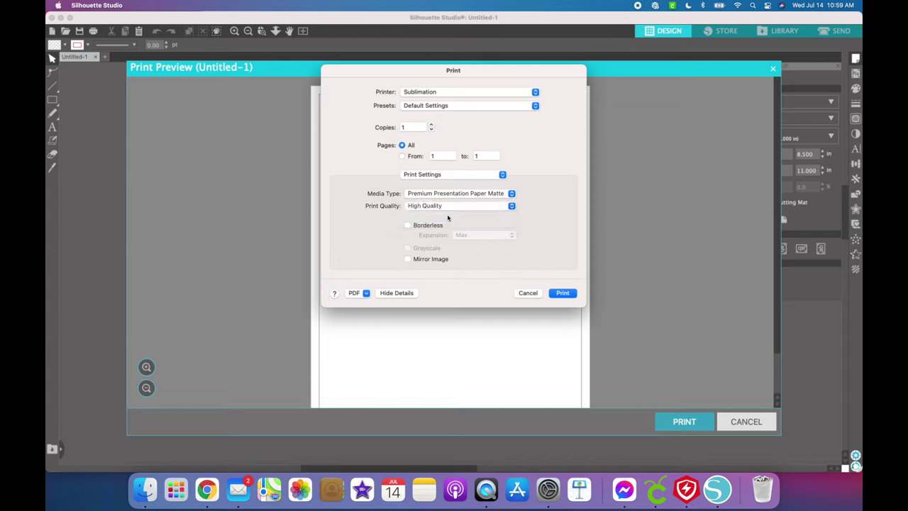
{"action": "left_click", "coordinate": [408, 260]}
- Compare the ColorSync and EPSON Color Controls options for color matching, and choose ColorSync
{"action": "left_click", "coordinate": [414, 177]}
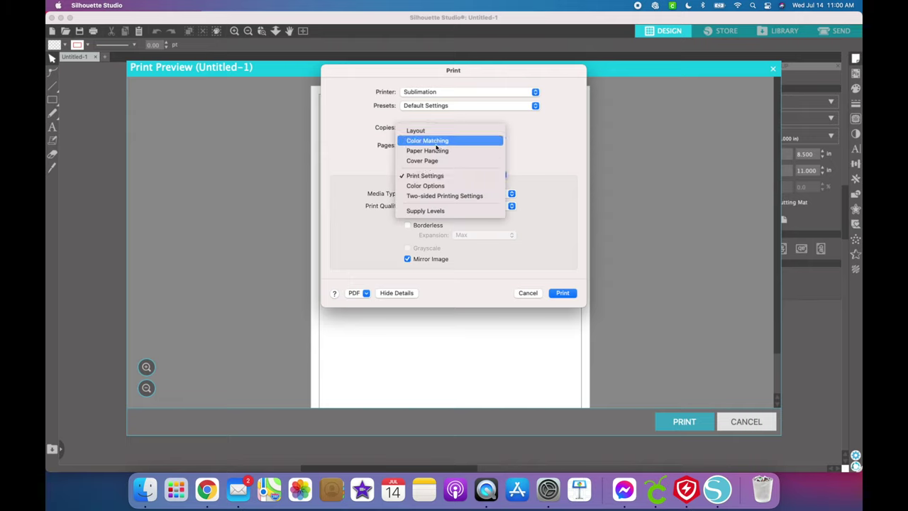
{"action": "left_click", "coordinate": [437, 141]}
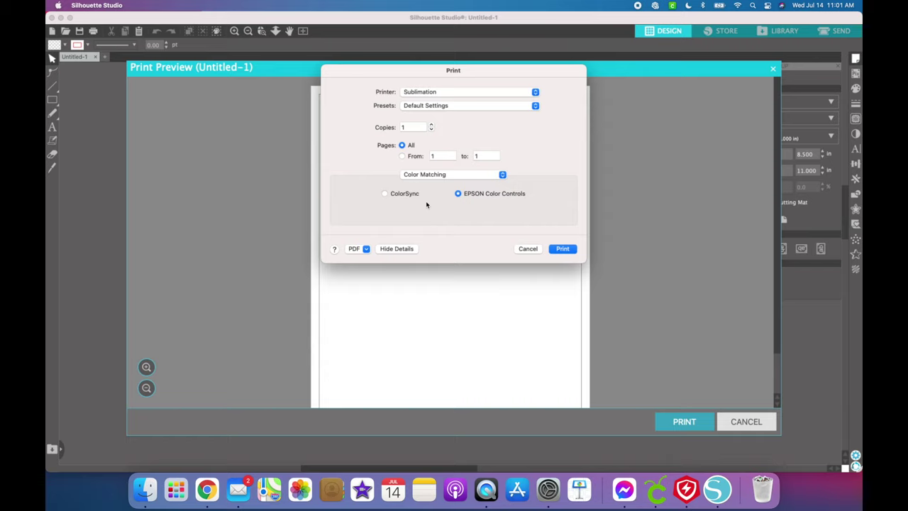
{"action": "left_click", "coordinate": [403, 194]}
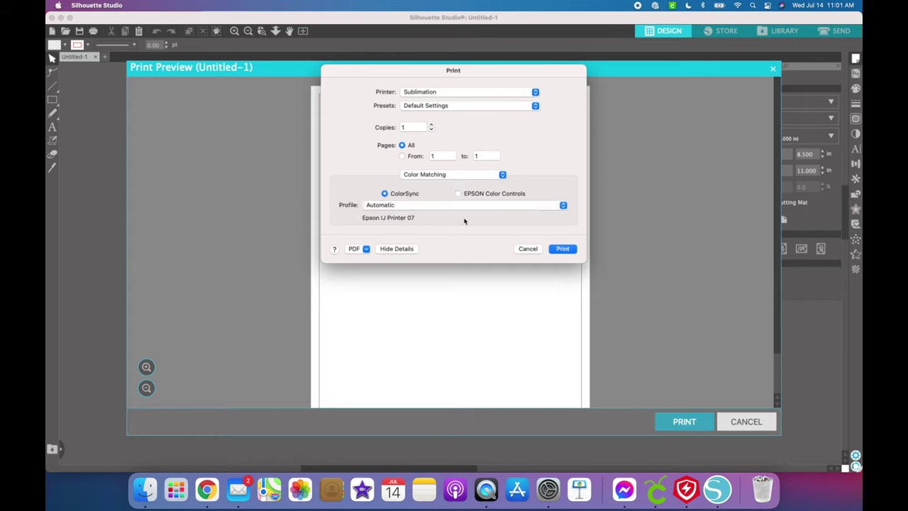
{"action": "left_click", "coordinate": [458, 194]}
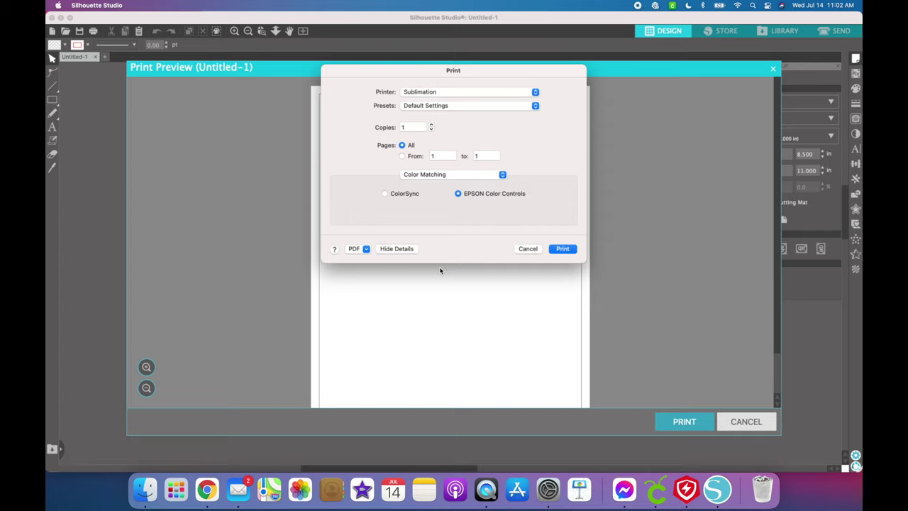
{"action": "left_click", "coordinate": [385, 194]}
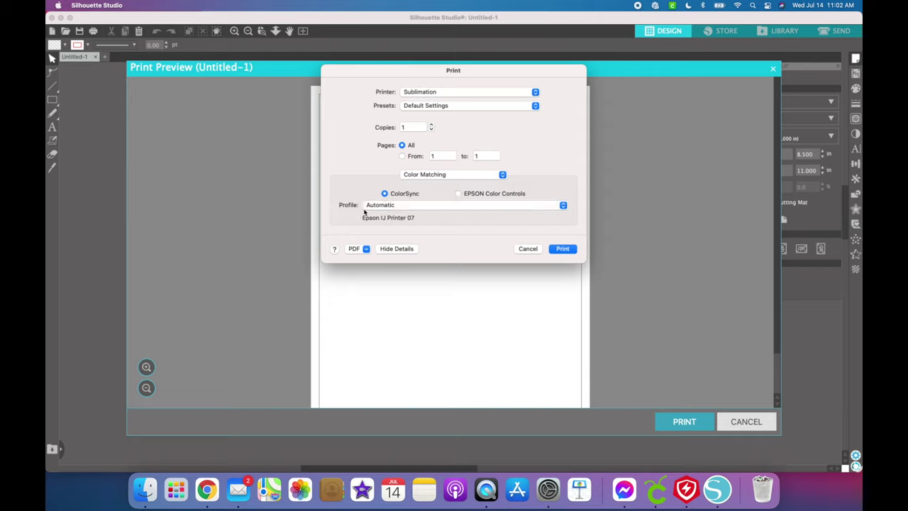
- Browse the other ColorSync profiles and choose the Cosmos Ink (CMYK Sublimation) (Crafting Besties Sub Paper) profile for color matching
{"action": "left_click", "coordinate": [393, 207]}
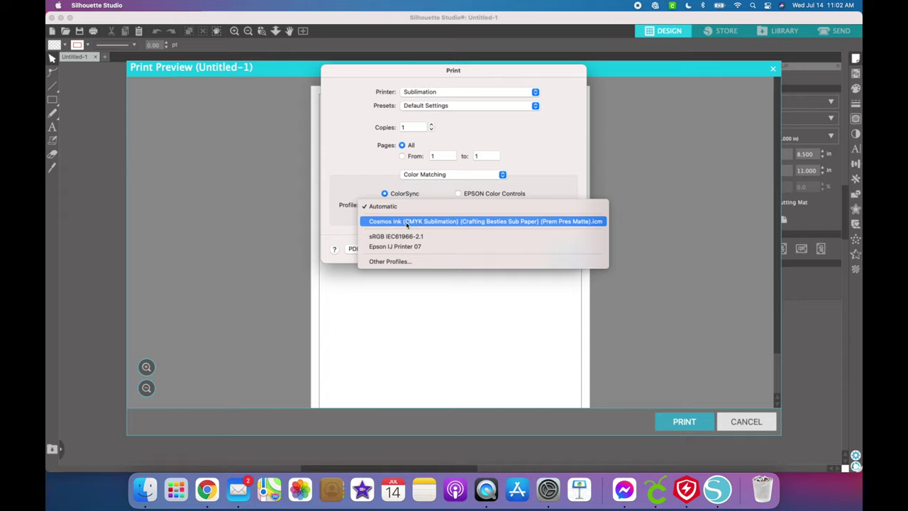
{"action": "left_click", "coordinate": [403, 261]}
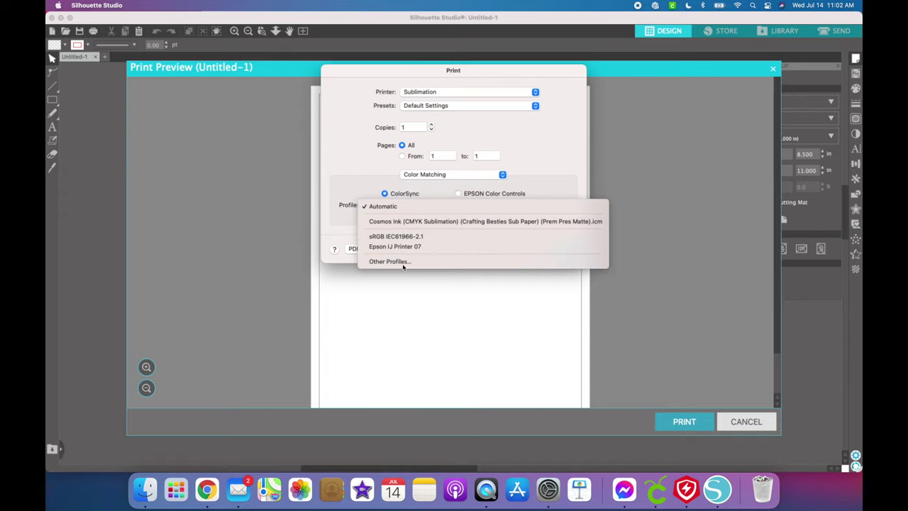
{"action": "scroll", "coordinate": [423, 197], "scroll_direction": "down", "scroll_amount": 3}
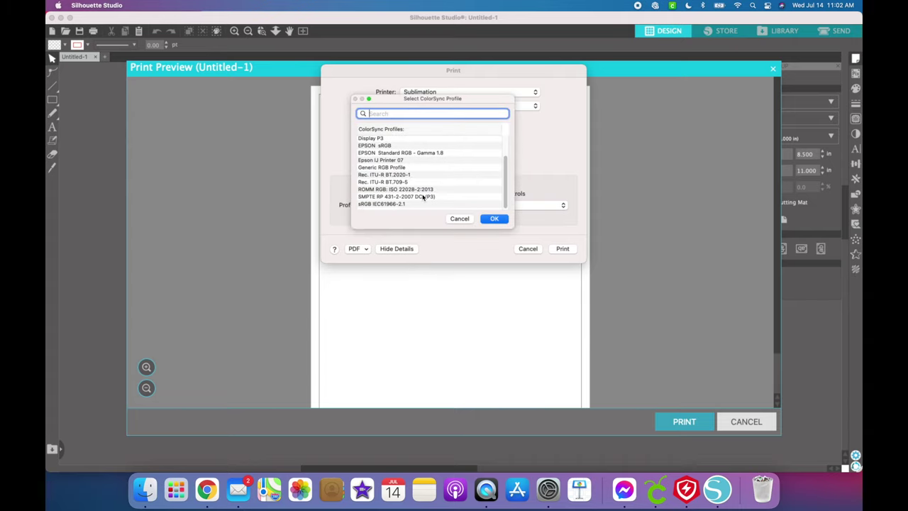
{"action": "scroll", "coordinate": [423, 197], "scroll_direction": "up", "scroll_amount": 5}
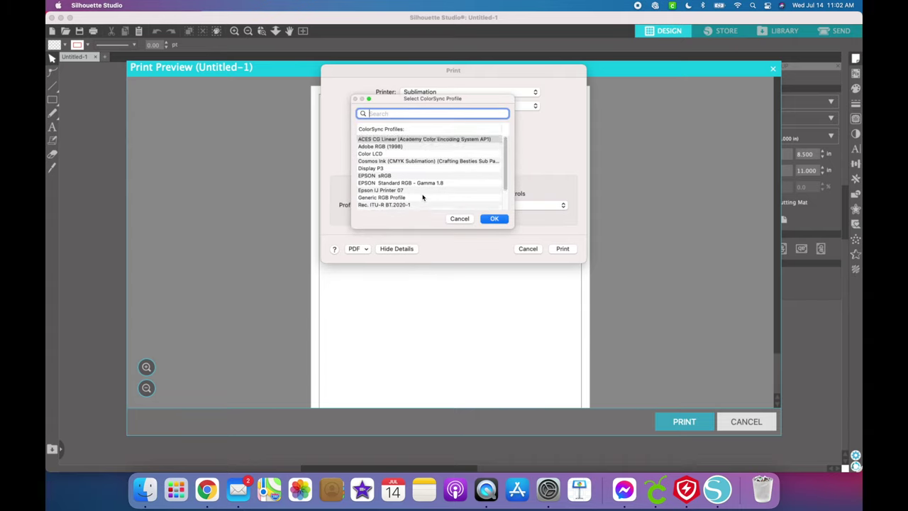
{"action": "left_click", "coordinate": [383, 147]}
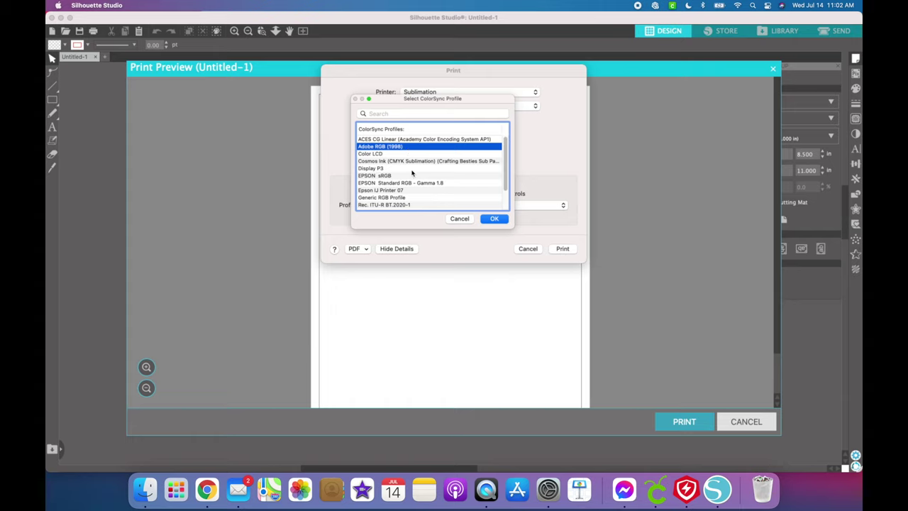
{"action": "left_click", "coordinate": [391, 163]}
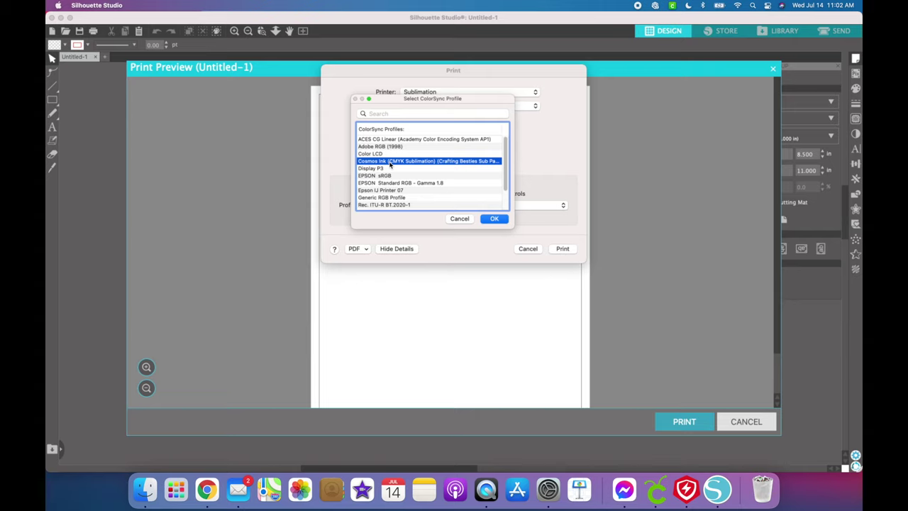
{"action": "left_click", "coordinate": [495, 219]}
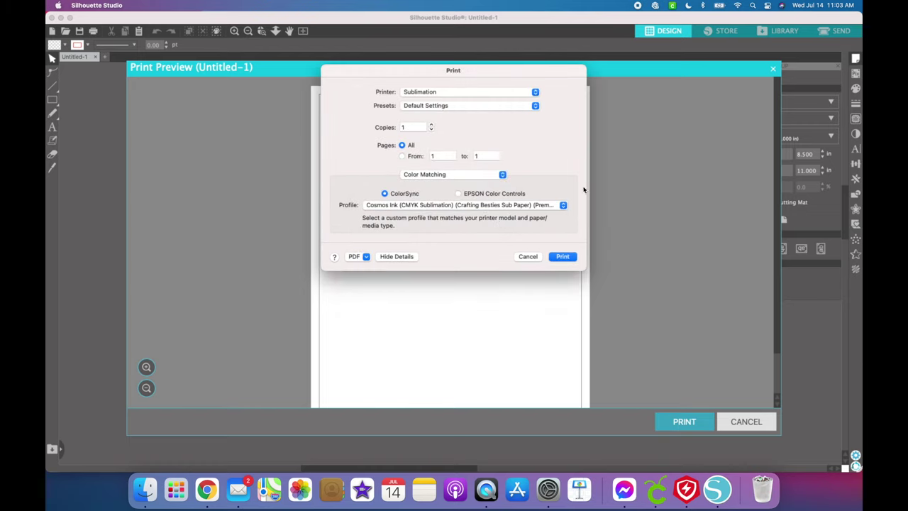
- Check the media type, print quality and mirror options in the print settings, and look over the remaining option categories
{"action": "left_click", "coordinate": [445, 174]}
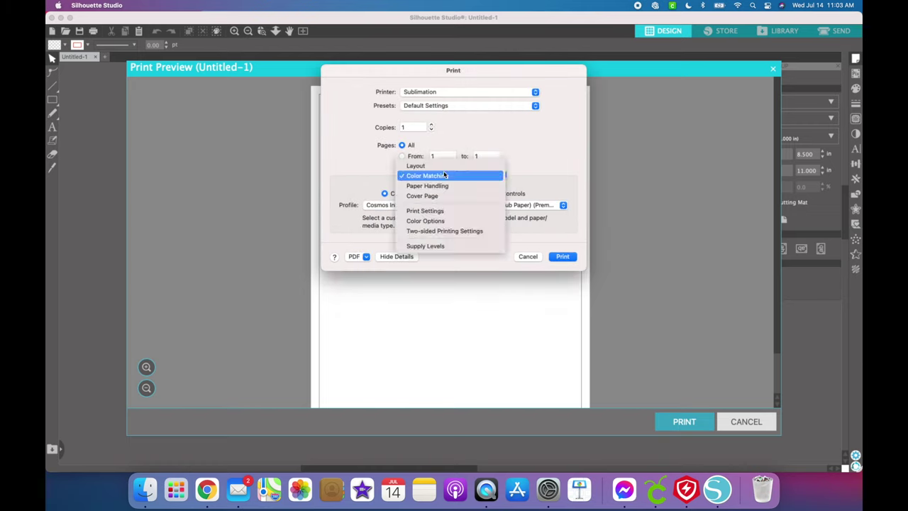
{"action": "left_click", "coordinate": [442, 211]}
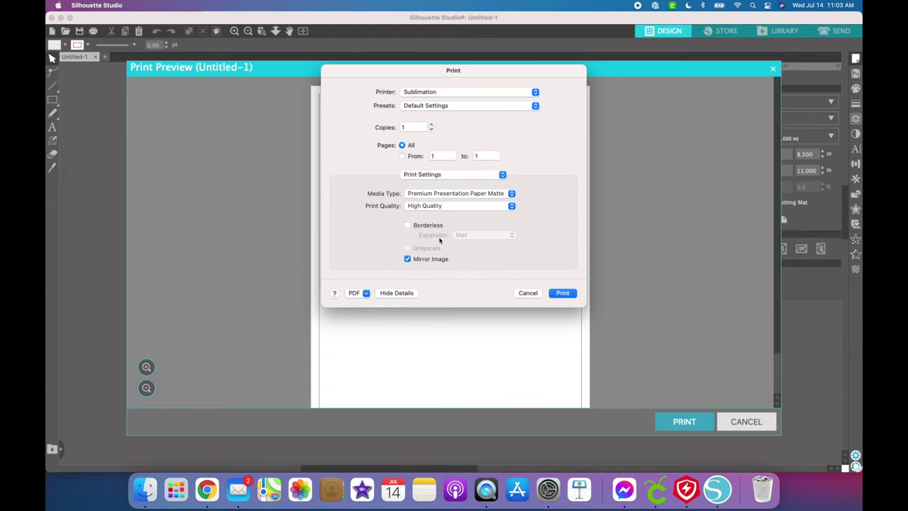
{"action": "left_click", "coordinate": [431, 175]}
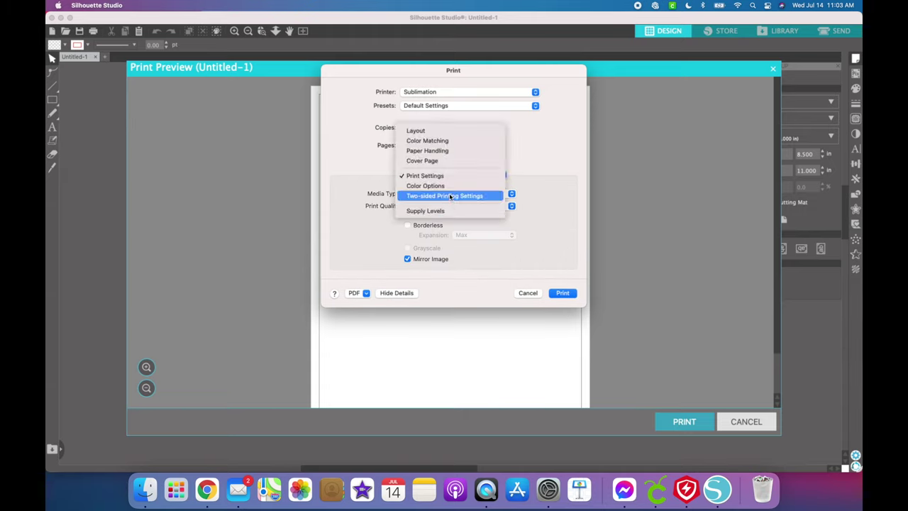
{"action": "left_click", "coordinate": [531, 149]}
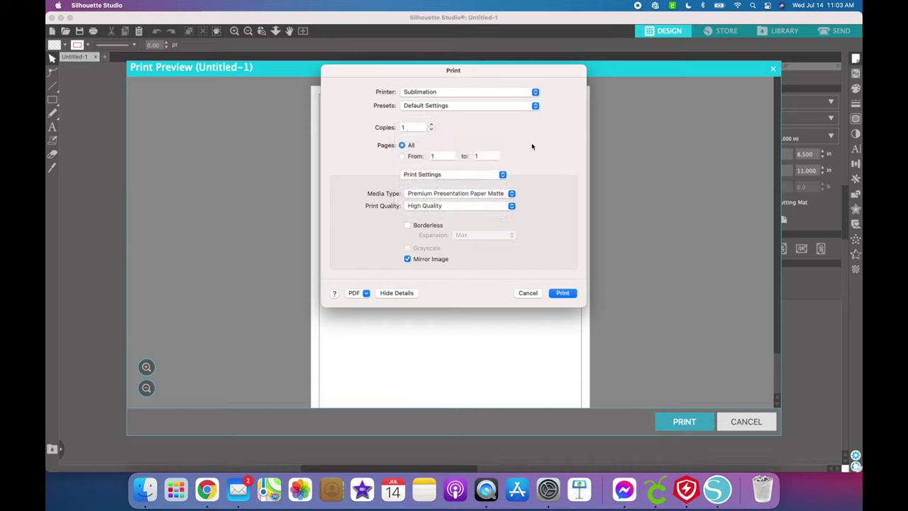
- Apply the Last Used Settings preset and verify its color matching profile and print settings
{"action": "left_click", "coordinate": [427, 107]}
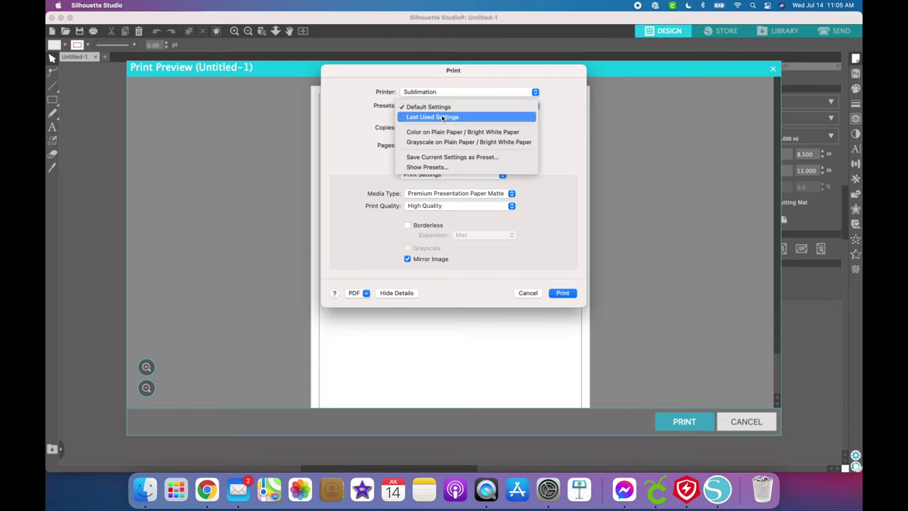
{"action": "left_click", "coordinate": [442, 118]}
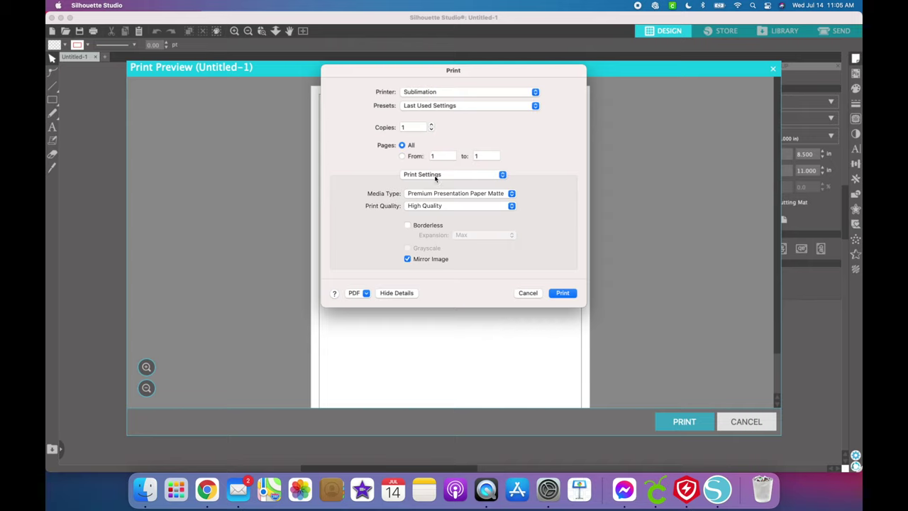
{"action": "left_click", "coordinate": [436, 176]}
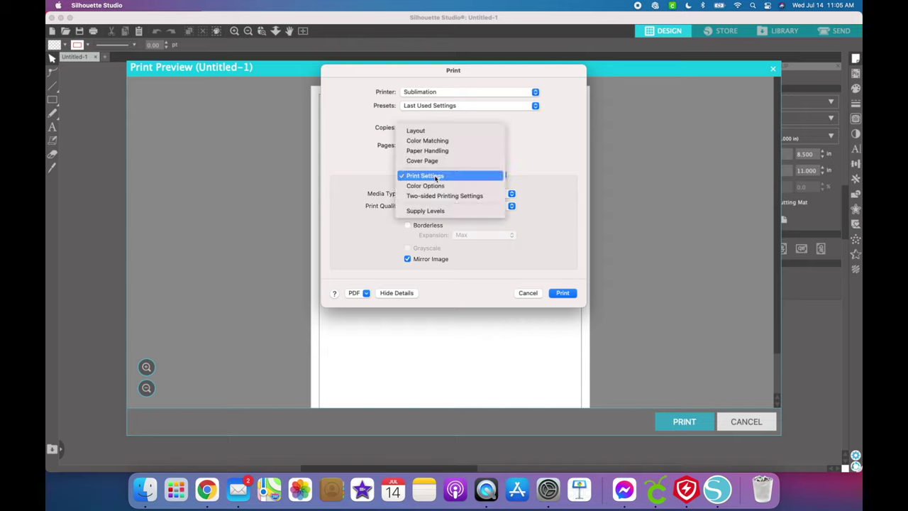
{"action": "left_click", "coordinate": [428, 141]}
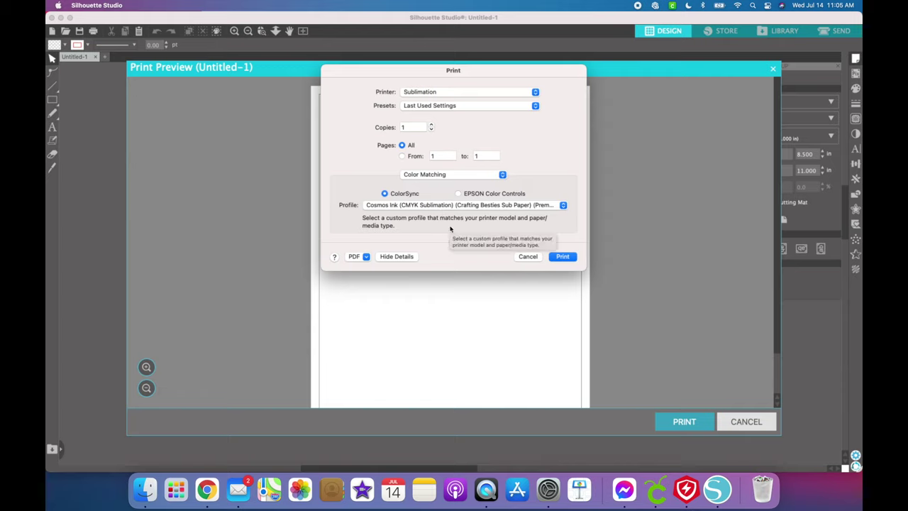
{"action": "left_click", "coordinate": [450, 174]}
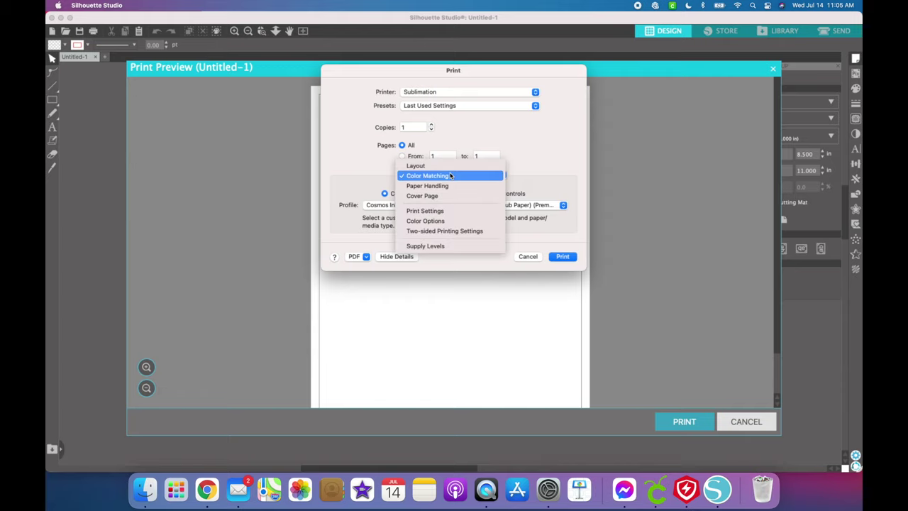
{"action": "left_click", "coordinate": [440, 211]}
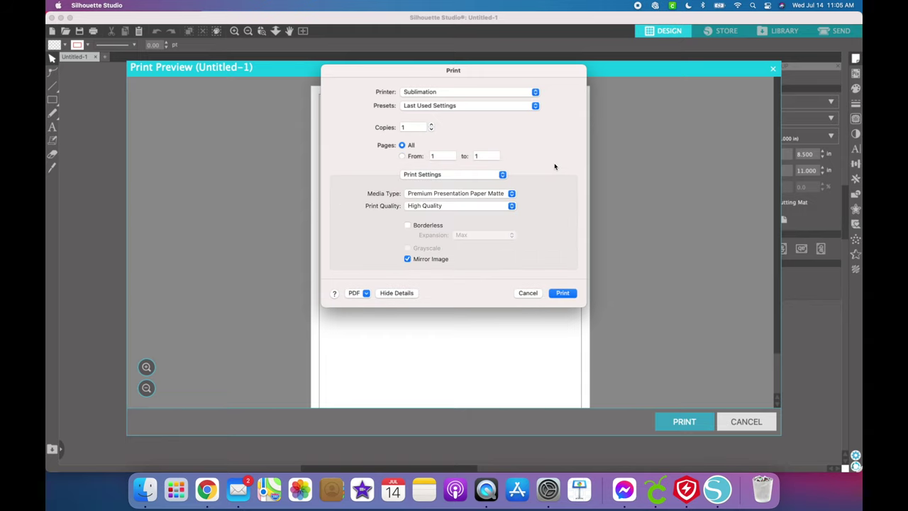